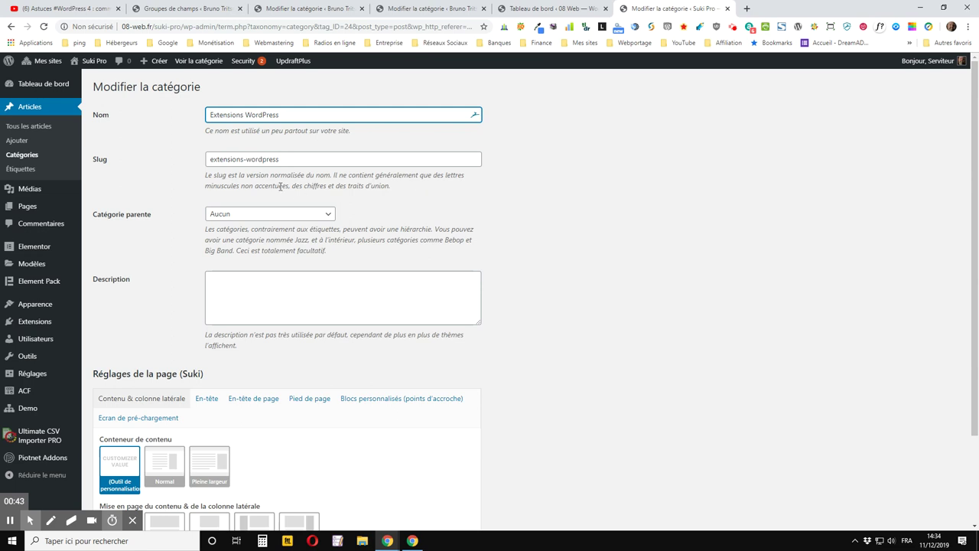
# Inspect the default edit form of the Uncategorized category on the 08 Web site, and close its browser tab
pyautogui.click(544, 9)
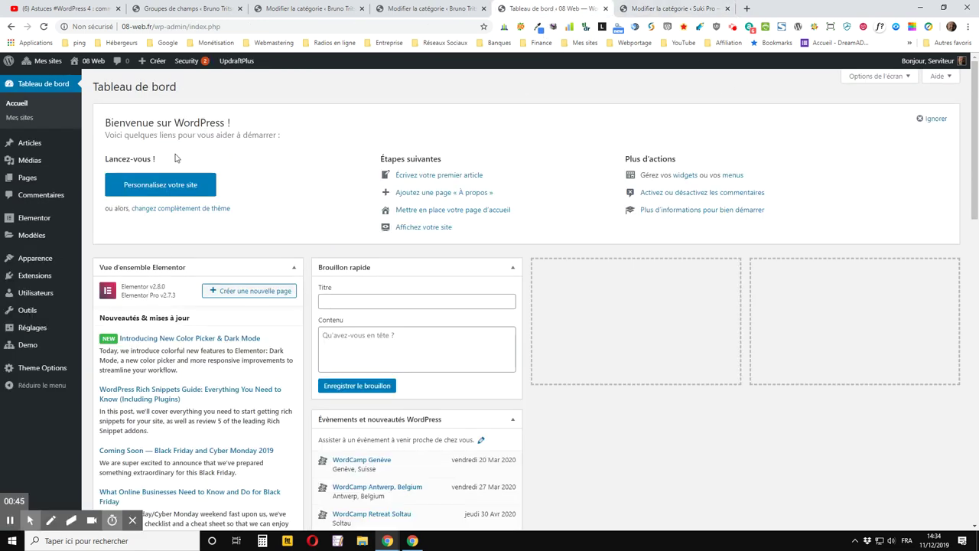
pyautogui.moveTo(42, 146)
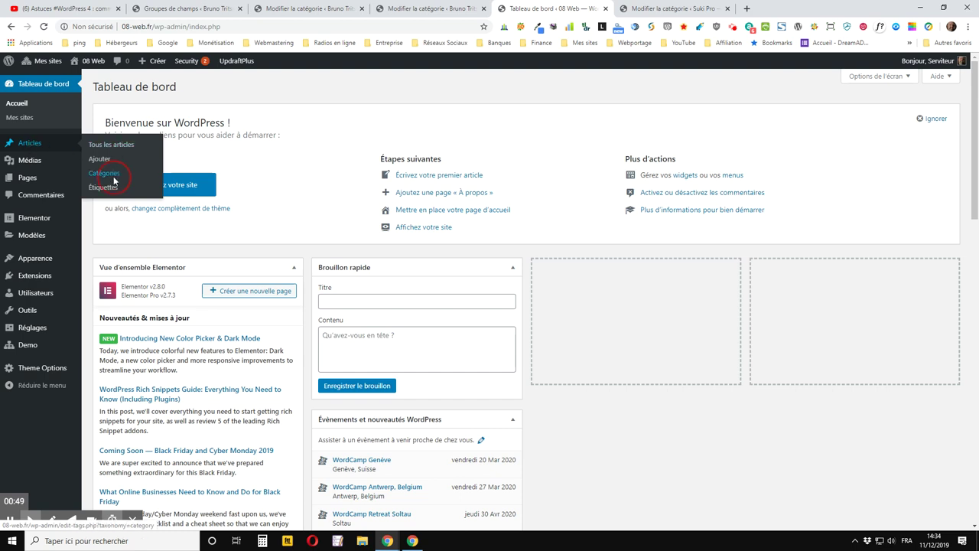
pyautogui.click(111, 176)
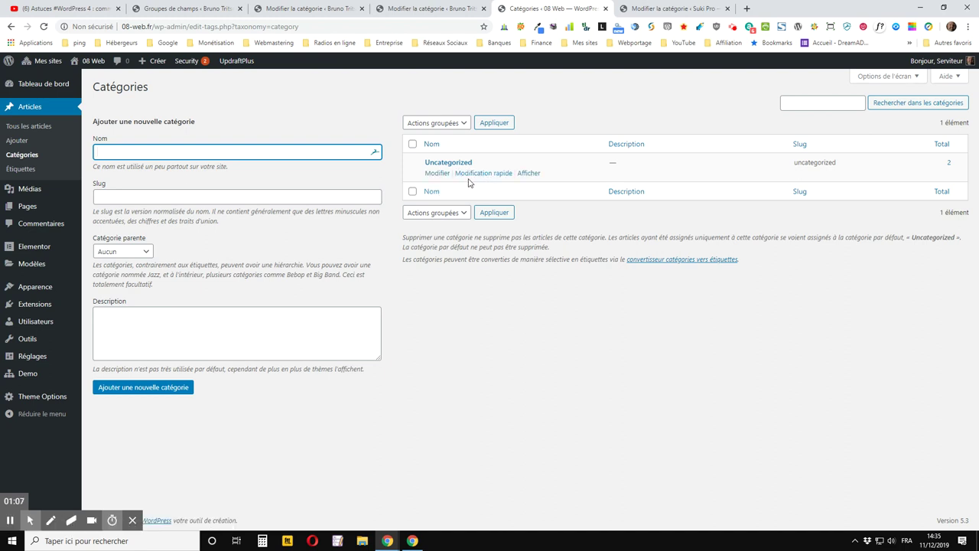
pyautogui.click(438, 174)
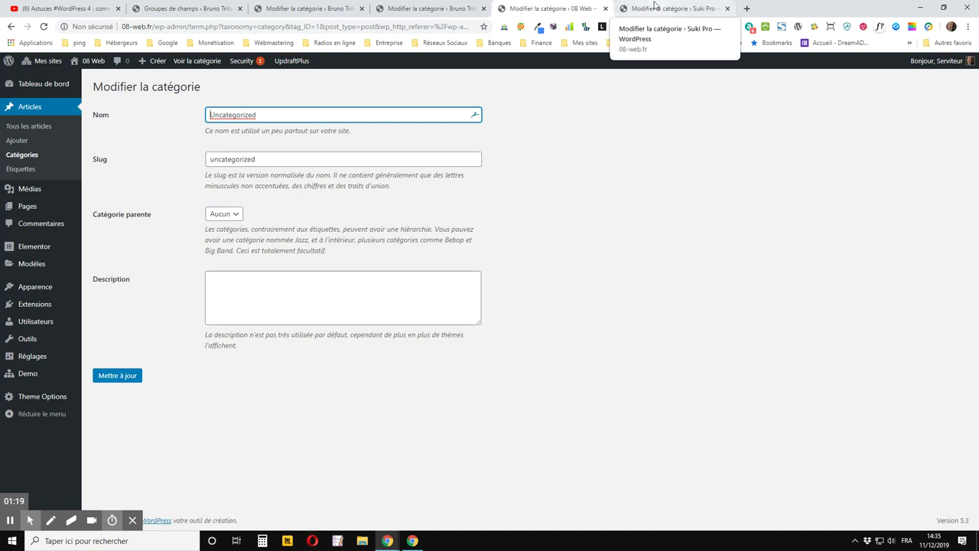
pyautogui.click(606, 9)
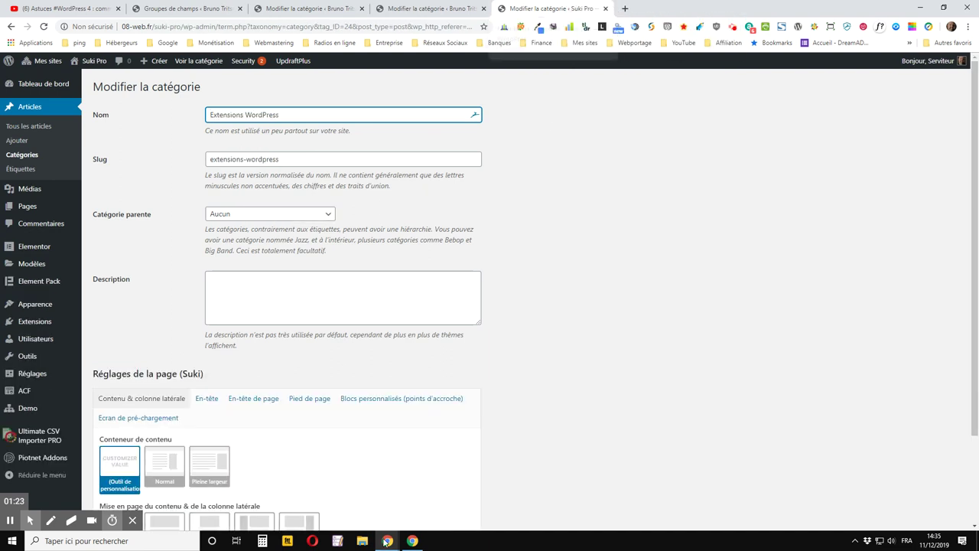
# Compare the Suki page settings of the Extensions WordPress category with the featured-image fields of the reference site's Extensions WordPress and Formation ACF categories
pyautogui.scroll(-3, 258, 345)
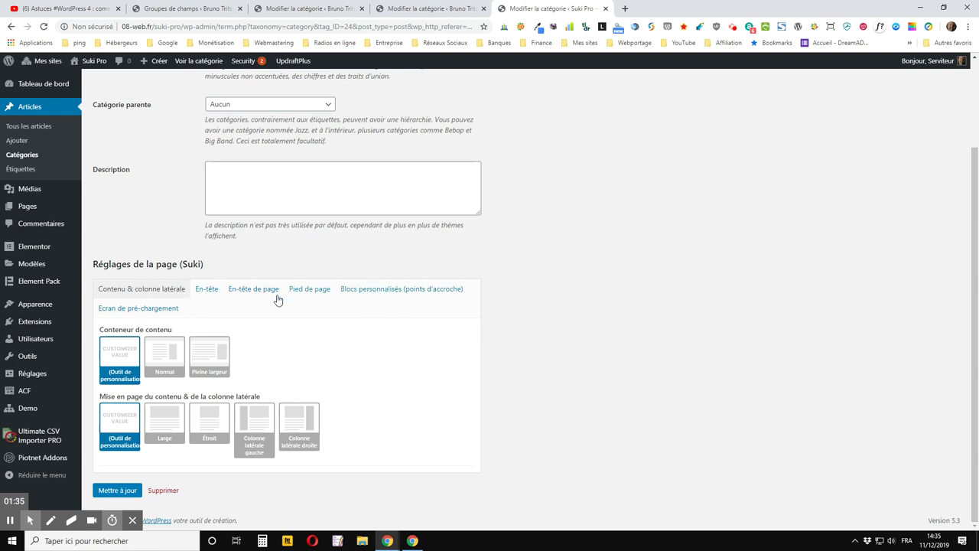
pyautogui.scroll(3, 98, 364)
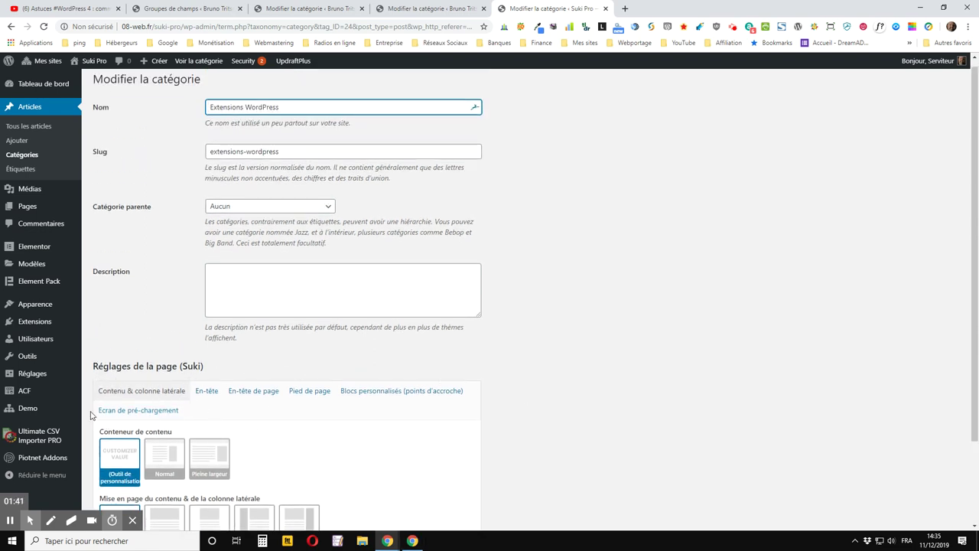
pyautogui.click(300, 9)
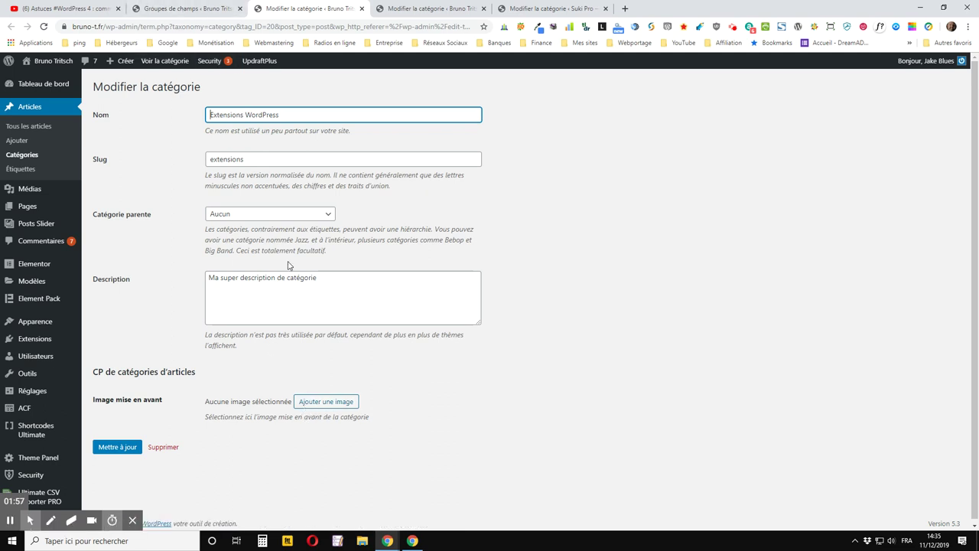
pyautogui.click(404, 8)
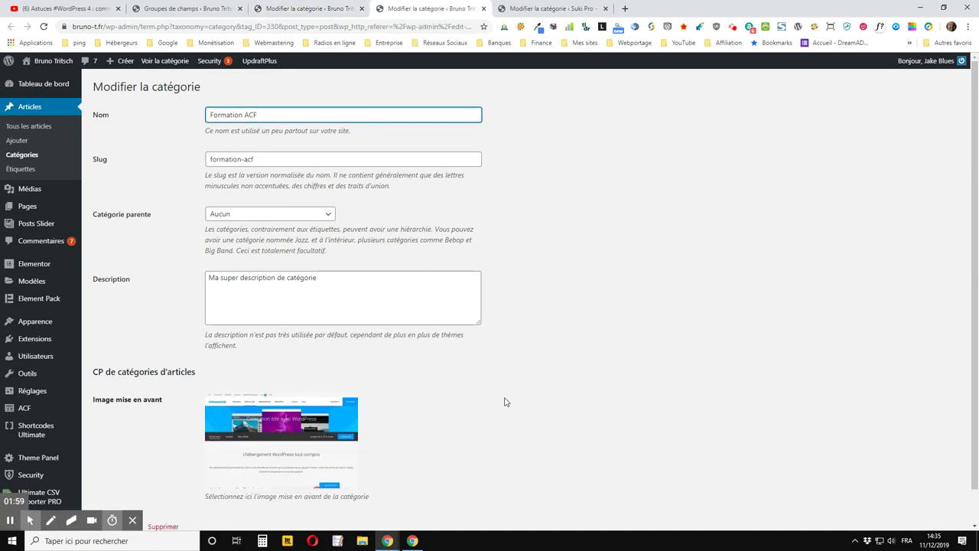
pyautogui.scroll(-1, 230, 361)
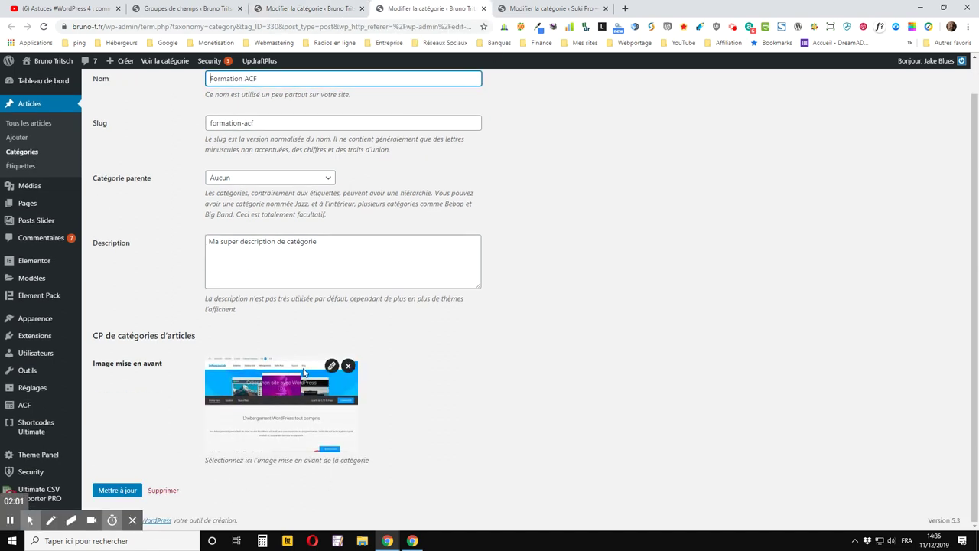
pyautogui.moveTo(224, 380)
# Start a new ACF field group on the Suki Pro site in a separate browser tab
pyautogui.click(545, 14)
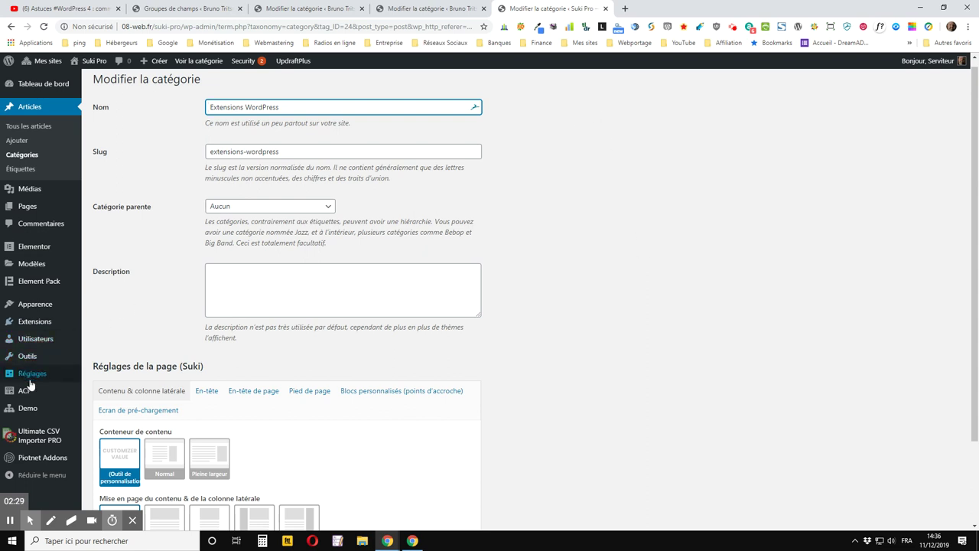
pyautogui.moveTo(15, 395)
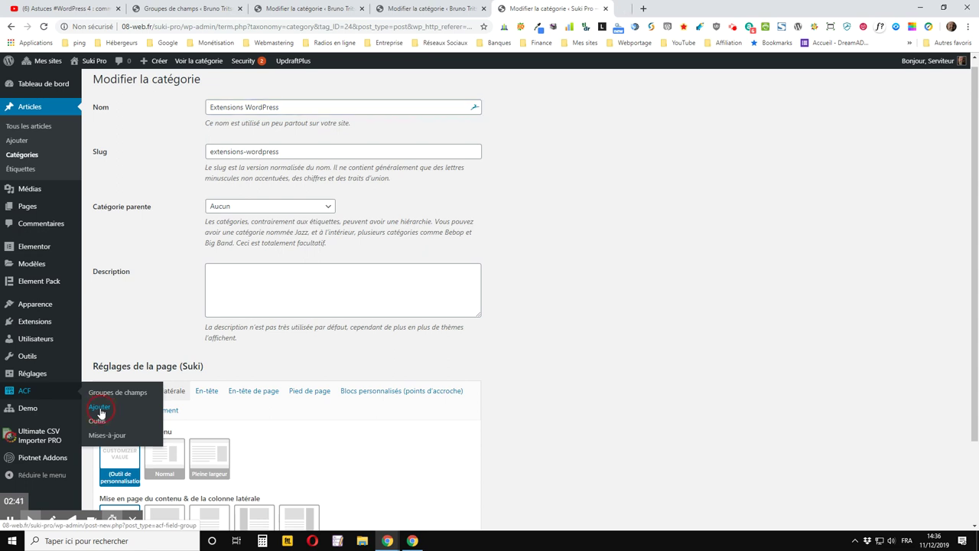
pyautogui.middleClick(100, 413)
pyautogui.click(674, 8)
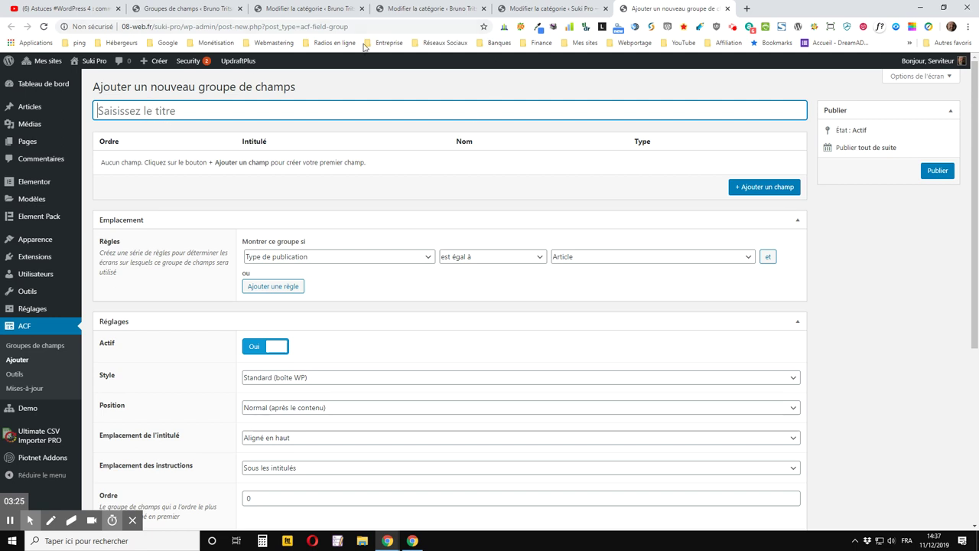
# Review the reference site's ACF field group list and the featured-image field in its Formation ACF category
pyautogui.click(425, 6)
pyautogui.scroll(1, 323, 239)
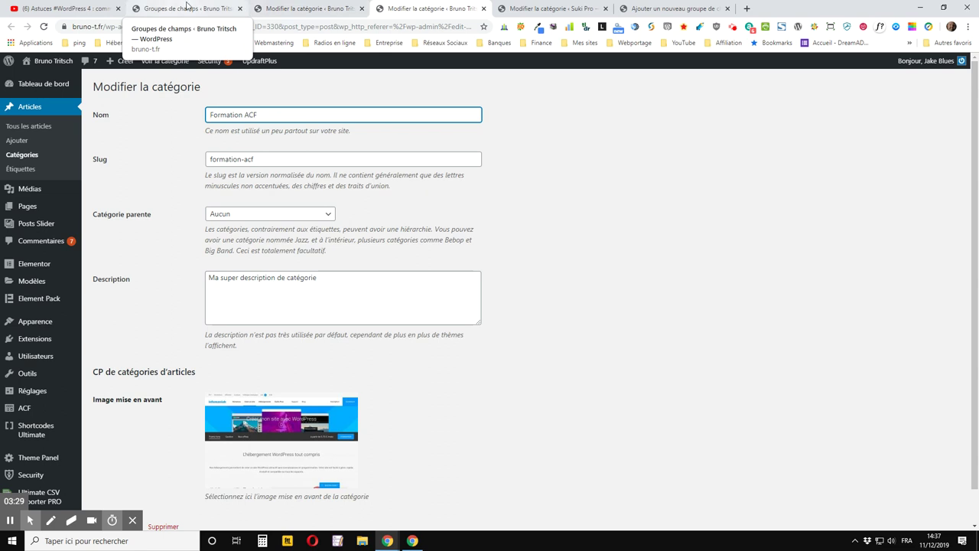
pyautogui.click(187, 7)
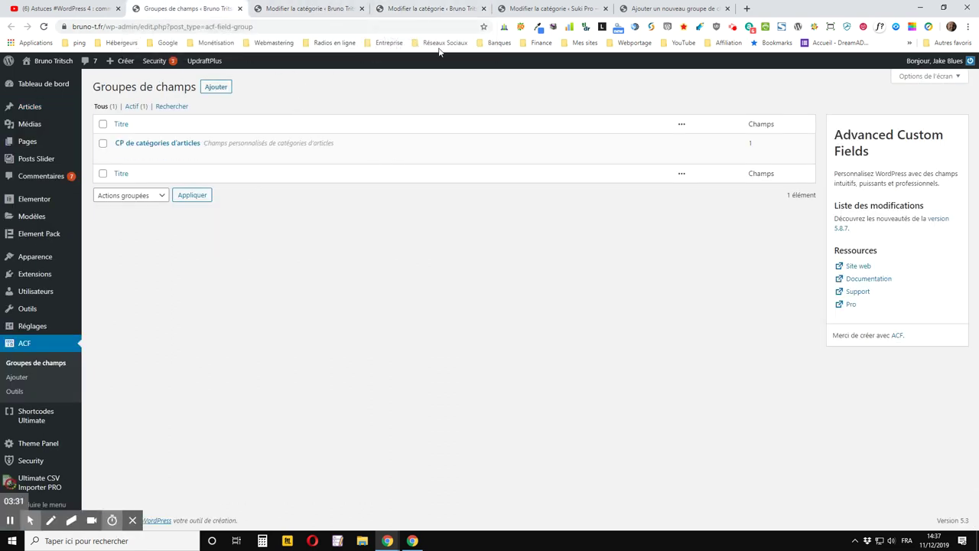
pyautogui.click(414, 8)
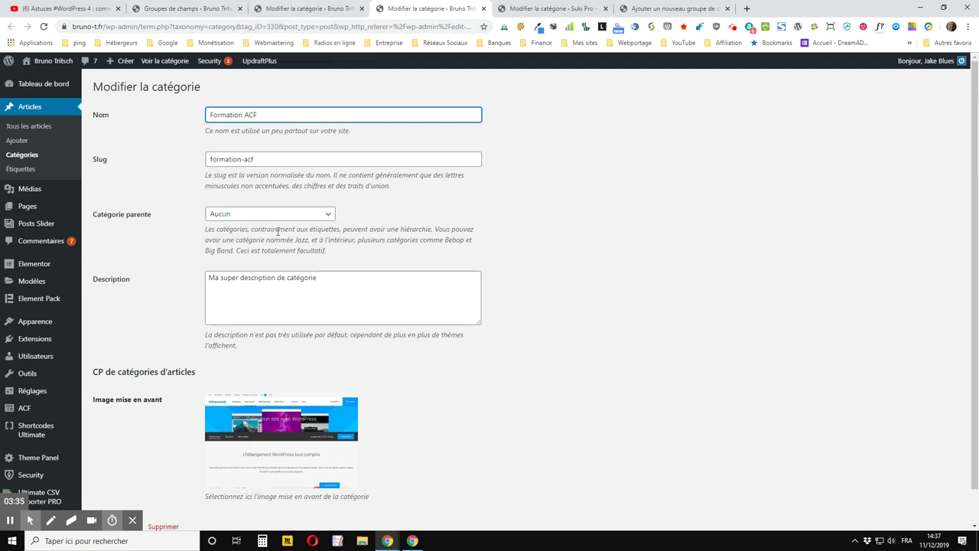
pyautogui.moveTo(283, 398)
# Copy the title "CP de catégories d'articles" from the reference site's field group into the new field group on Suki Pro
pyautogui.click(222, 8)
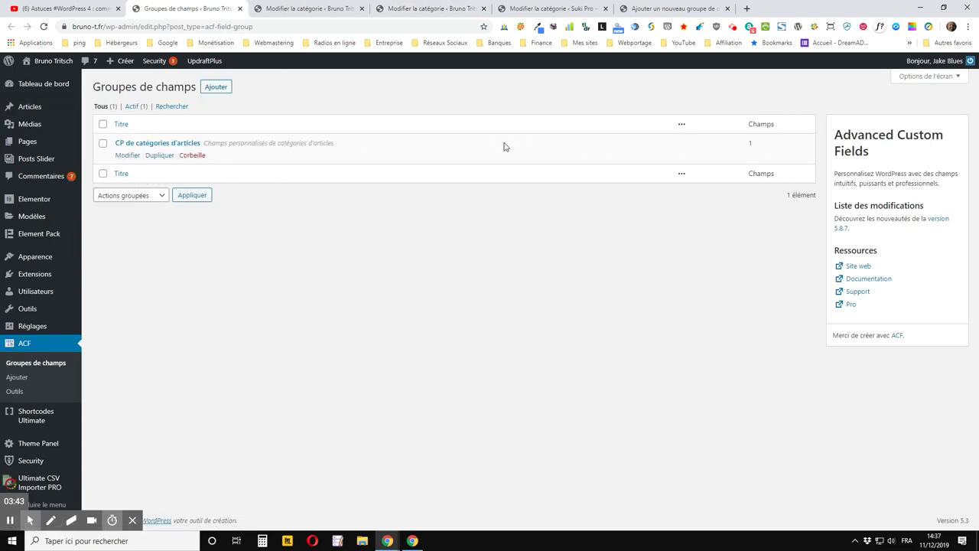
pyautogui.click(127, 155)
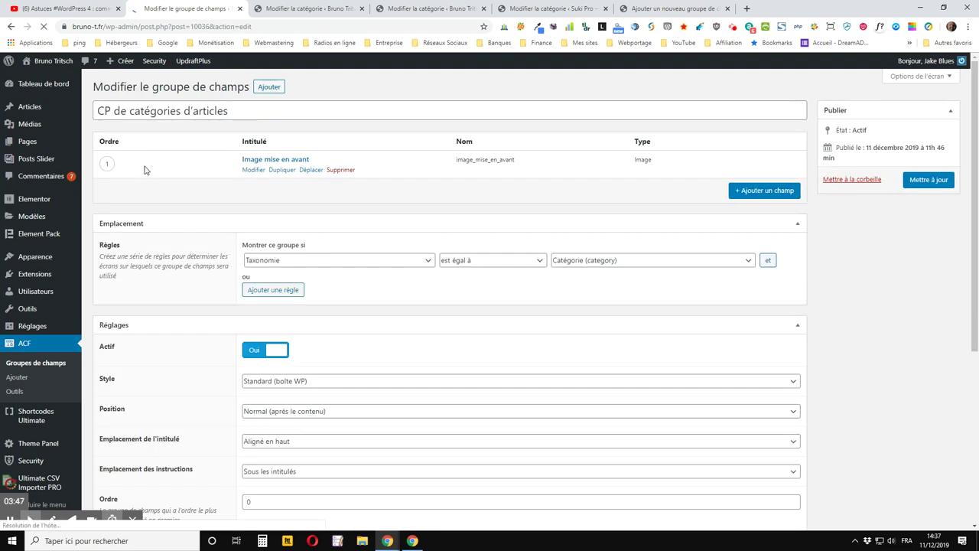
pyautogui.moveTo(231, 112); pyautogui.dragTo(96, 112)
pyautogui.rightClick(145, 111)
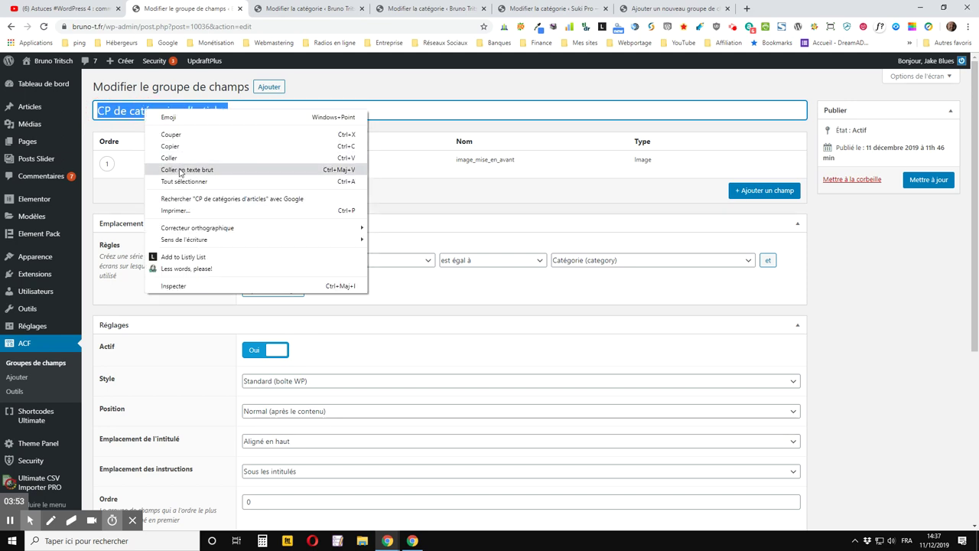
pyautogui.click(172, 146)
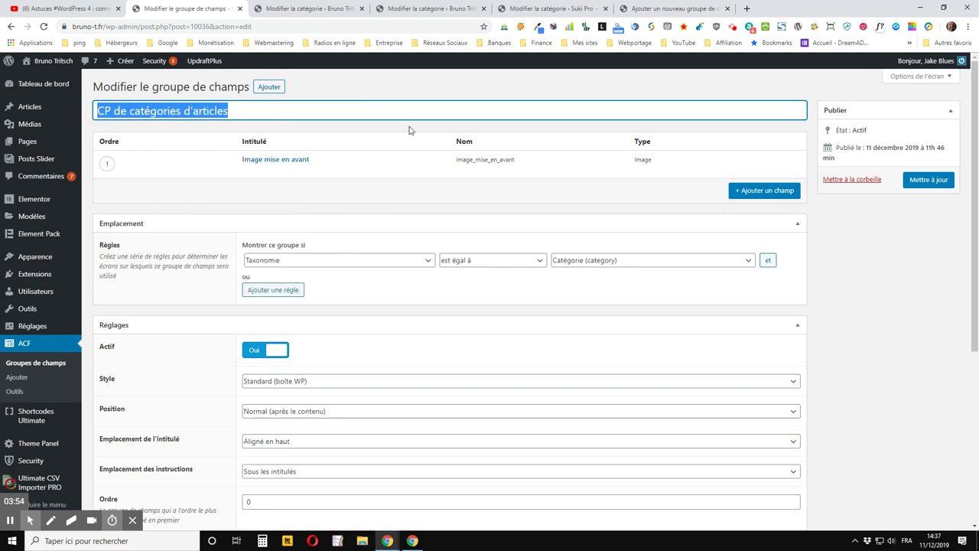
pyautogui.click(674, 10)
pyautogui.rightClick(234, 115)
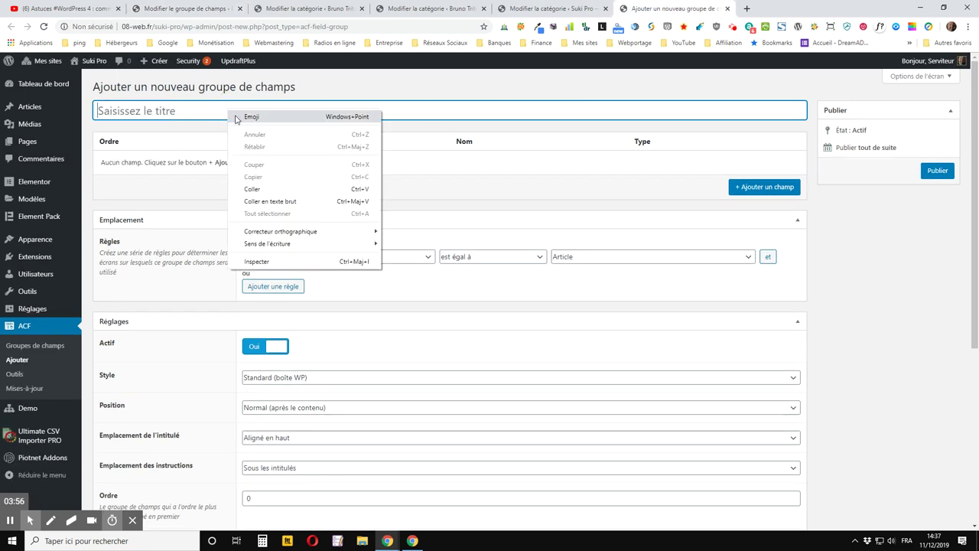
pyautogui.click(257, 189)
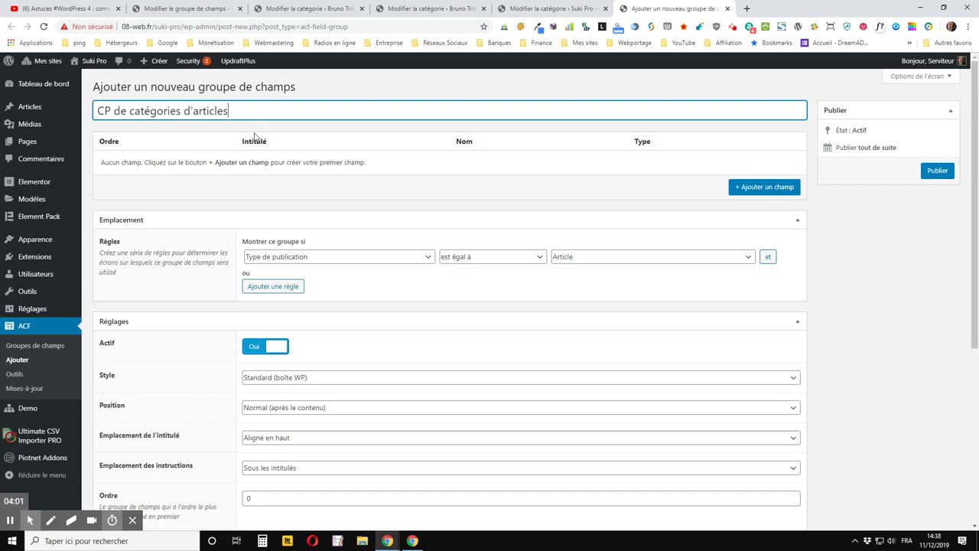
# Try the article-level Catégorie and Taxonomie conditions in the field group's location rule and check the values each offers
pyautogui.scroll(-1, 234, 221)
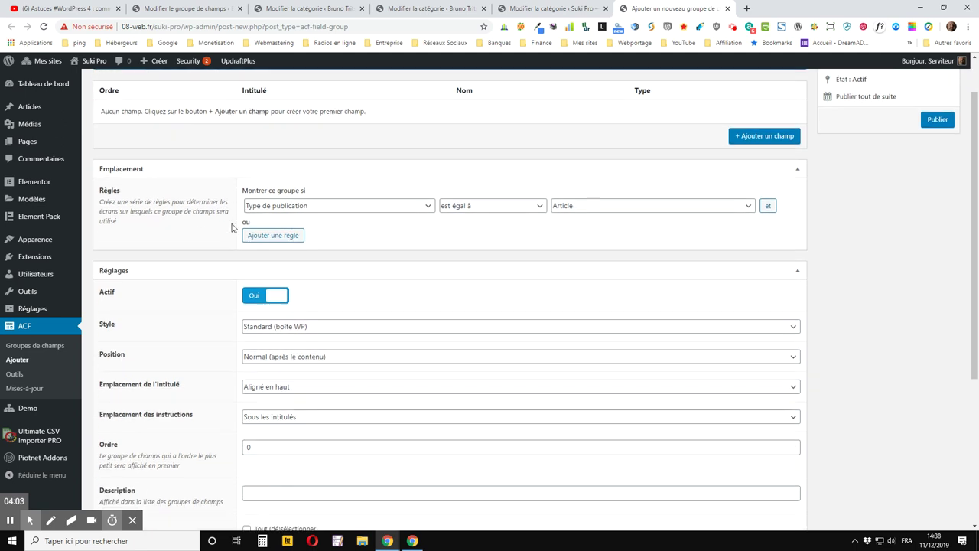
pyautogui.scroll(-1, 234, 227)
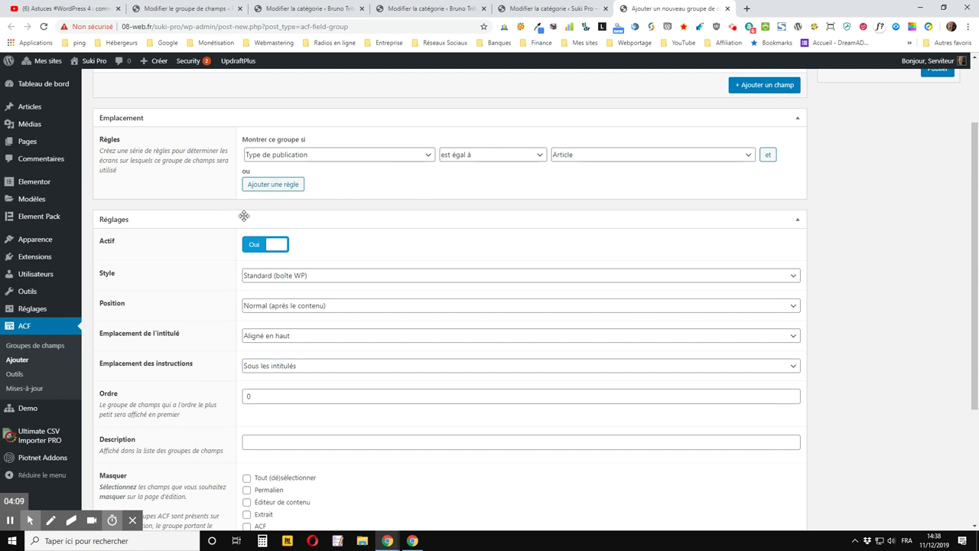
pyautogui.scroll(1, 245, 213)
pyautogui.click(284, 210)
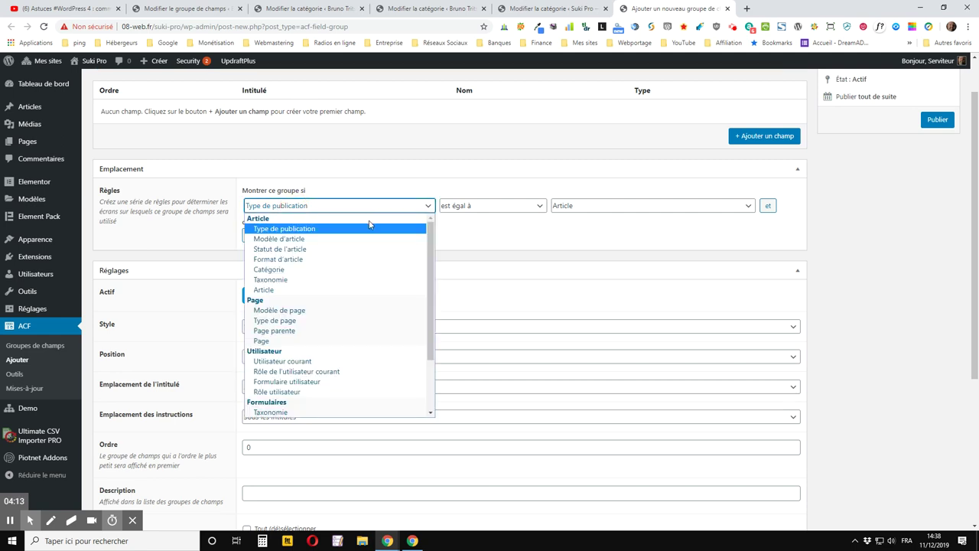
pyautogui.click(345, 270)
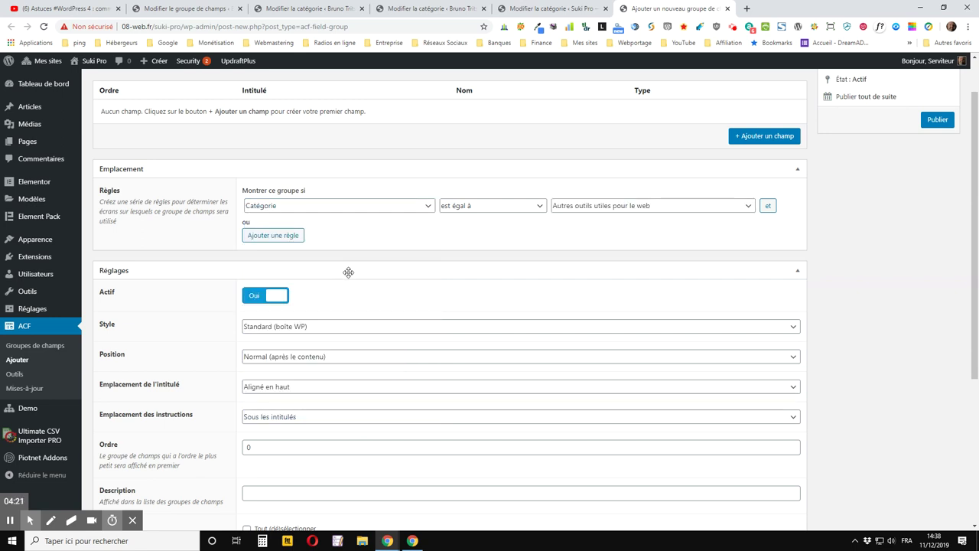
pyautogui.click(693, 211)
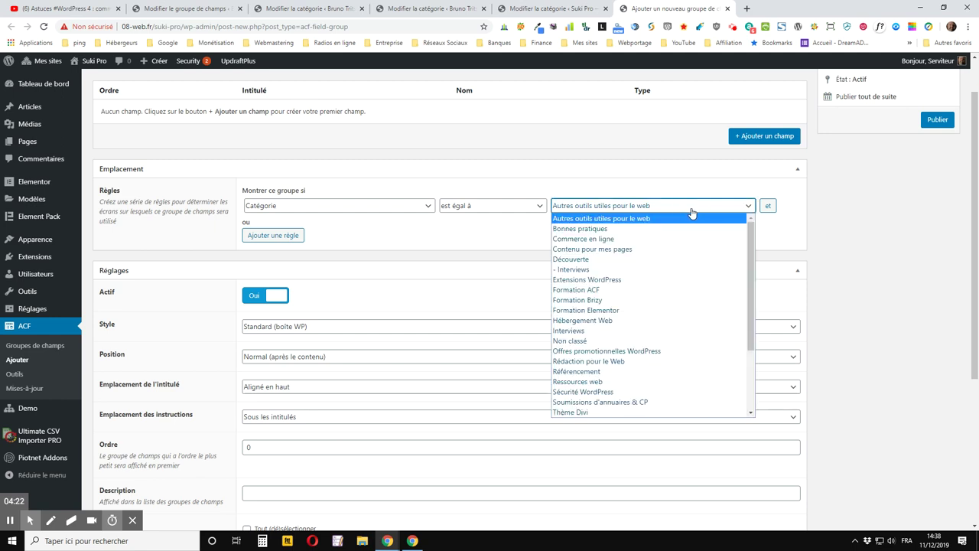
pyautogui.click(312, 208)
pyautogui.click(291, 285)
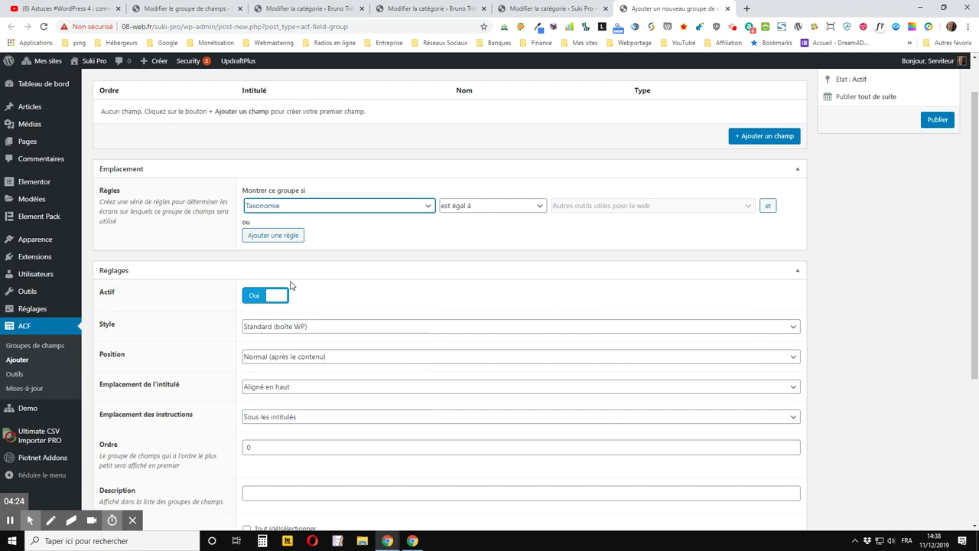
pyautogui.click(616, 210)
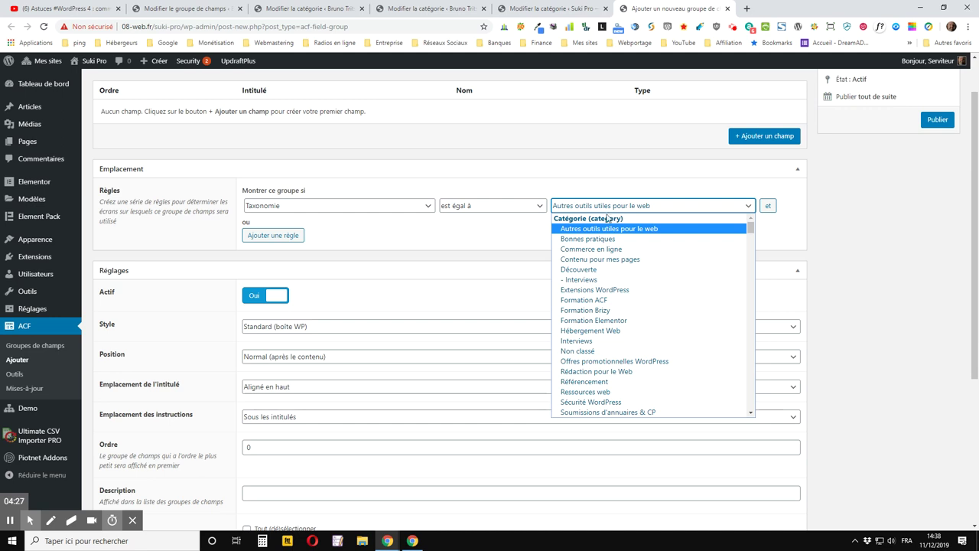
# Set the location rule to show the group when the Formulaires condition Taxonomie "est égal à" Catégorie (category)
pyautogui.click(329, 206)
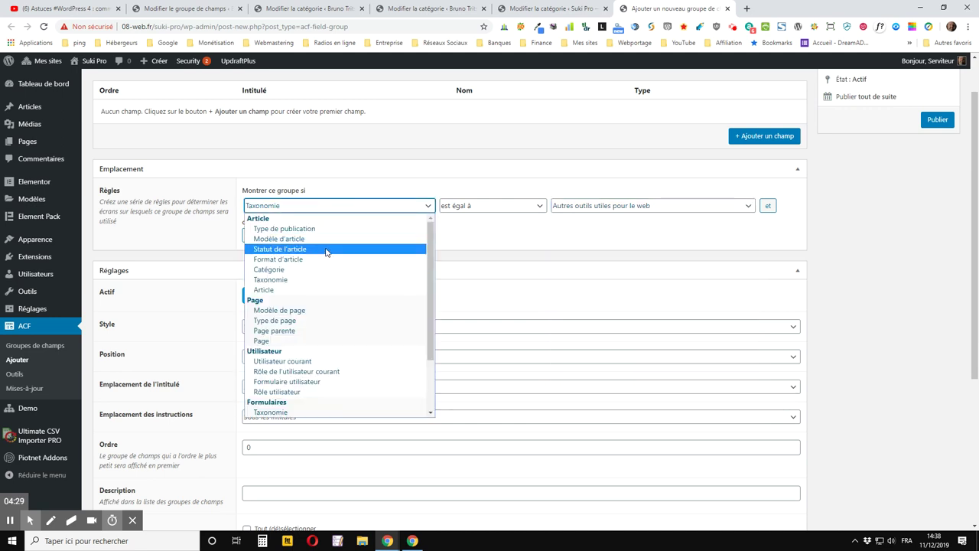
pyautogui.scroll(-2, 318, 272)
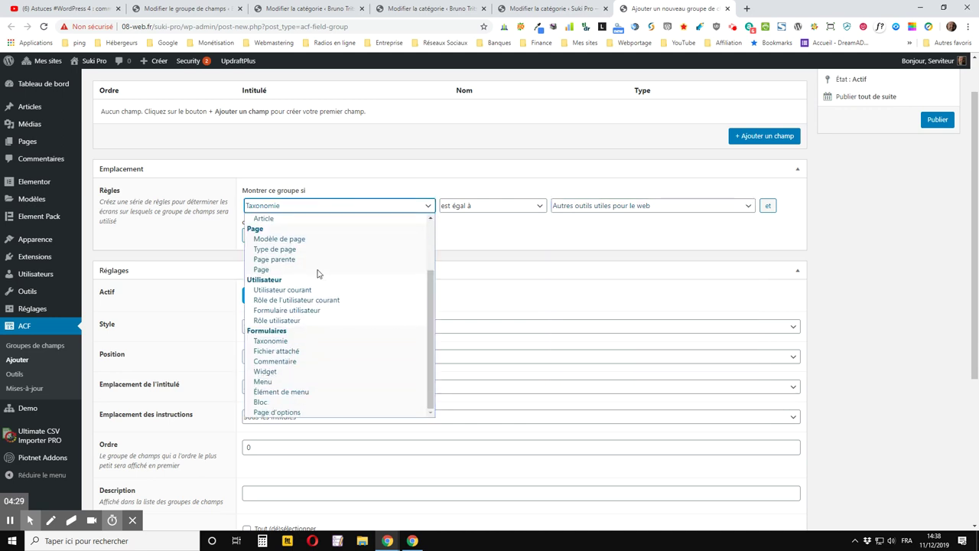
pyautogui.click(270, 341)
pyautogui.click(582, 205)
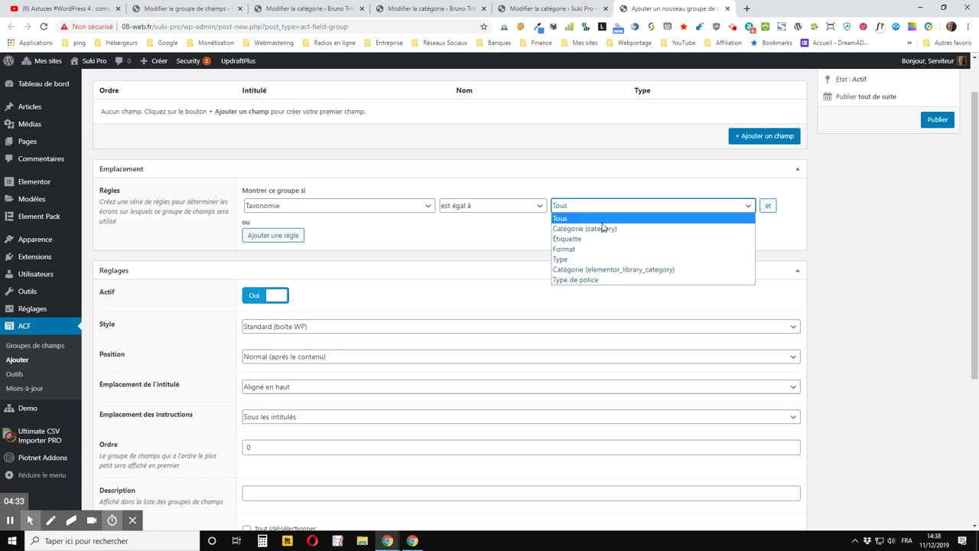
pyautogui.click(595, 228)
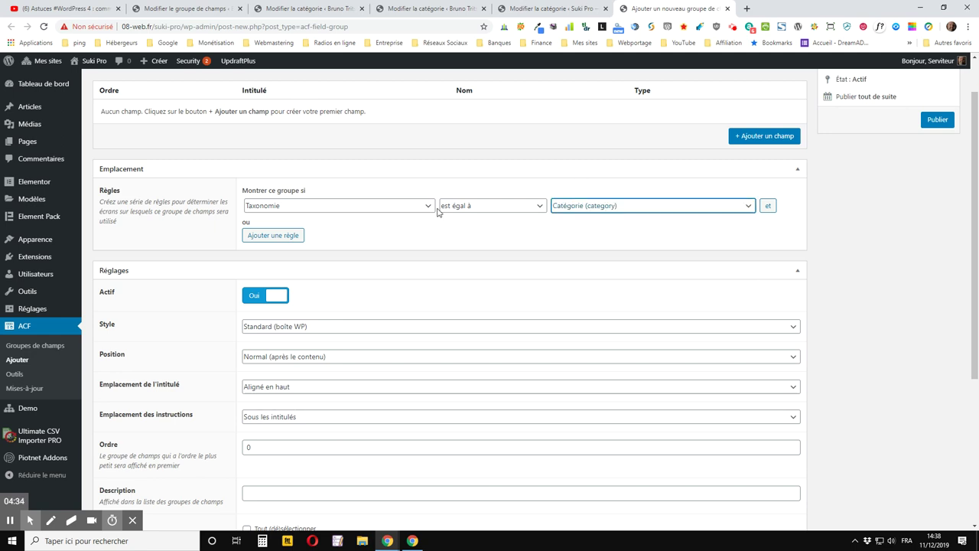
pyautogui.click(295, 210)
pyautogui.scroll(-3, 311, 265)
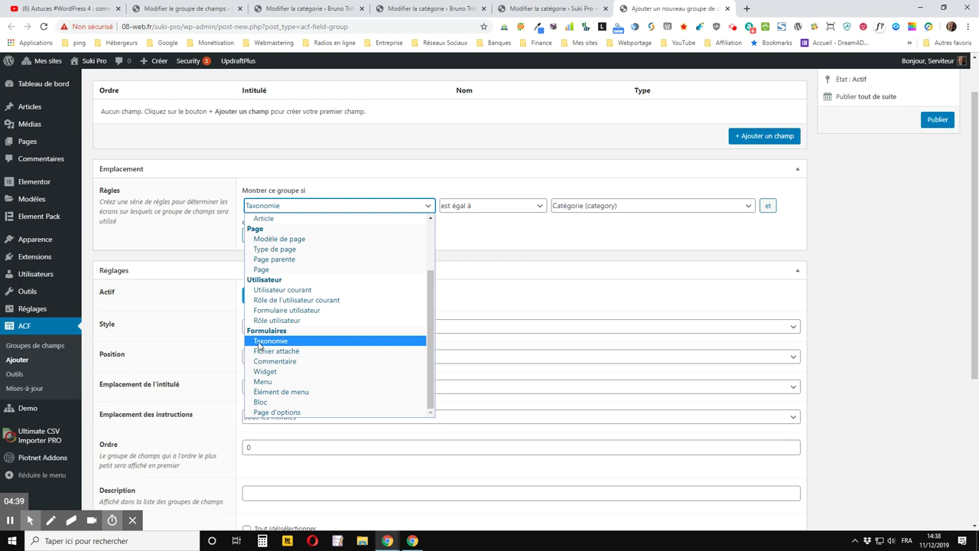
pyautogui.click(288, 343)
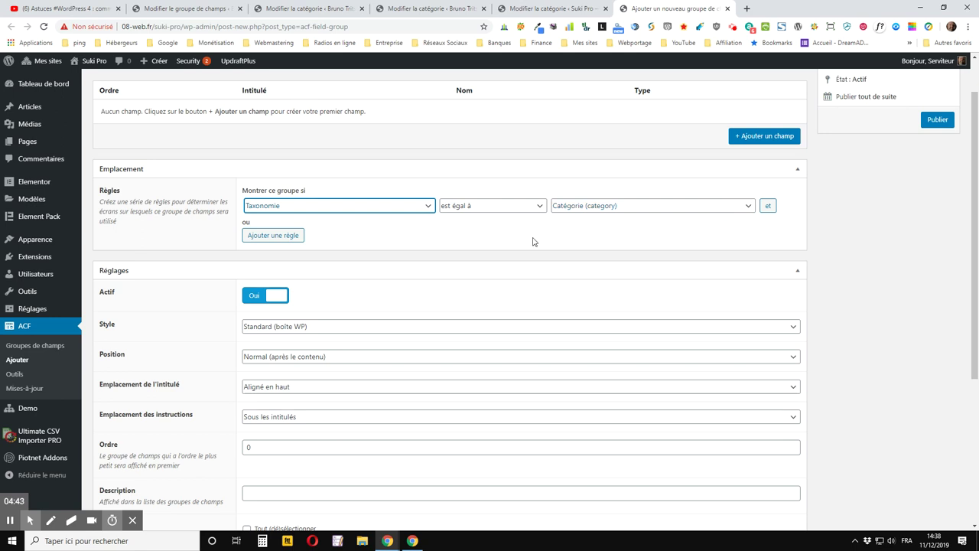
# Examine the choices offered by the field group's Style and Position settings
pyautogui.scroll(-2, 474, 250)
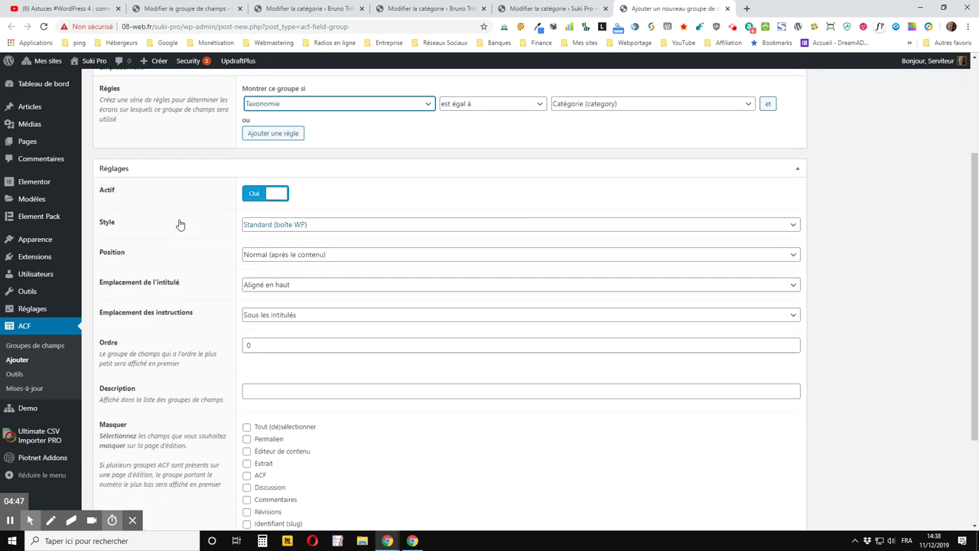
pyautogui.scroll(-1, 180, 227)
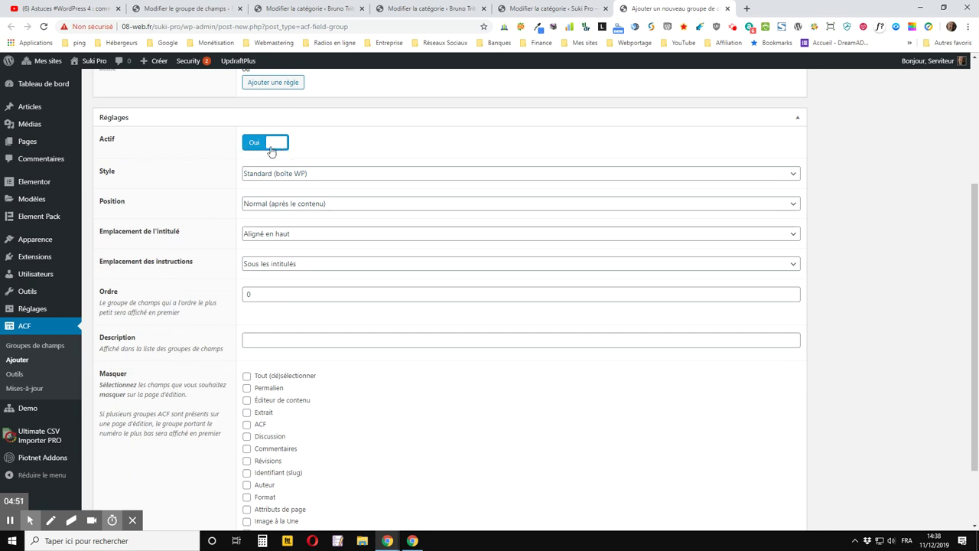
pyautogui.click(320, 180)
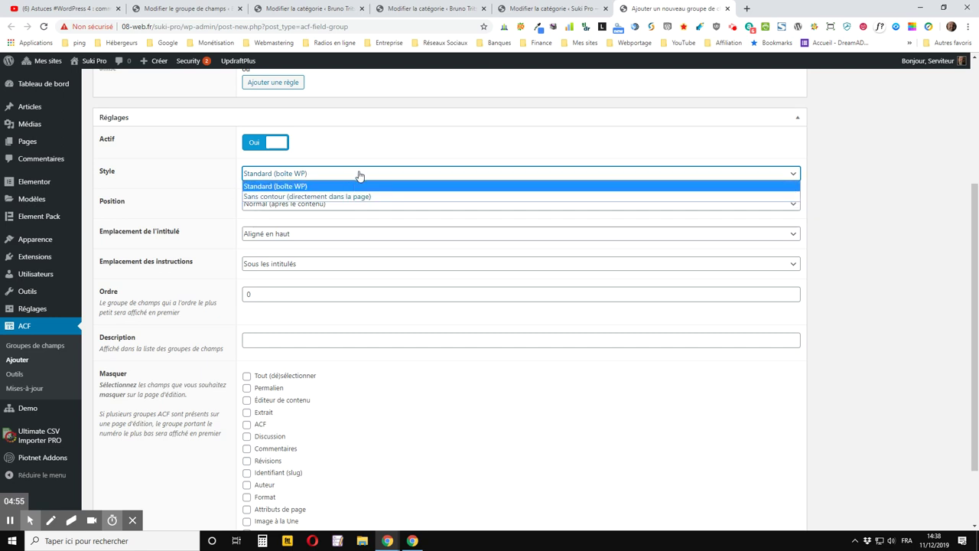
pyautogui.click(360, 176)
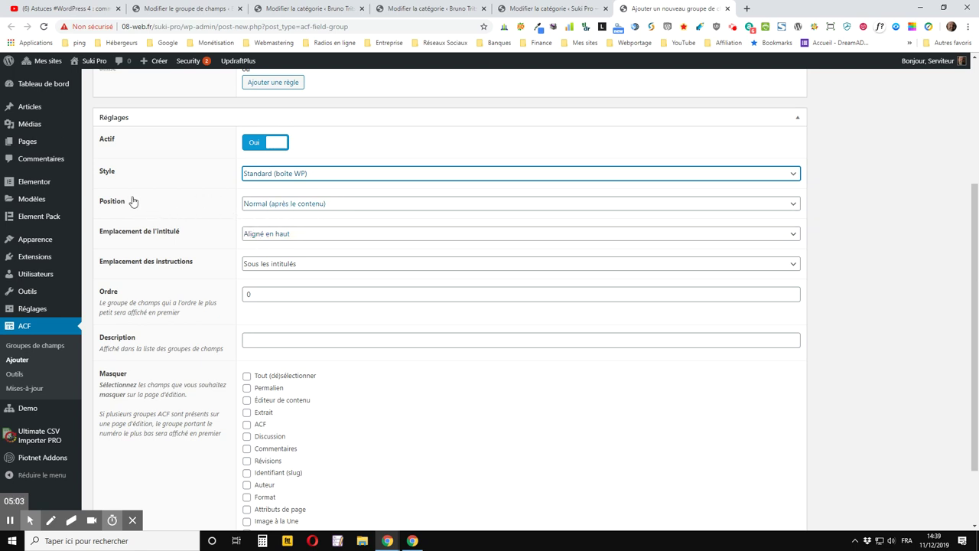
pyautogui.click(333, 202)
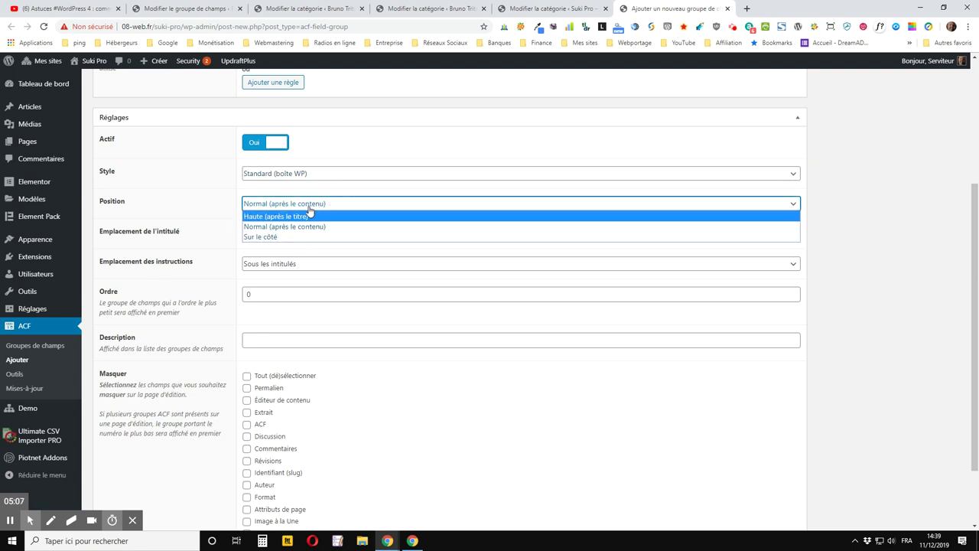
pyautogui.click(193, 191)
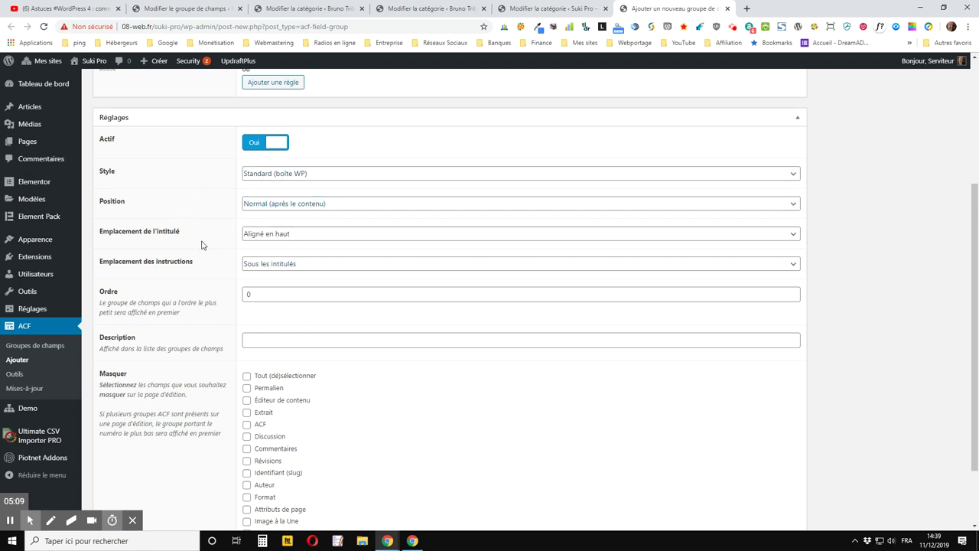
# Set the field group's Emplacement de l'intitulé to "Aligné à gauche" and its Emplacement des instructions to "Sous les champs"
pyautogui.scroll(-2, 166, 240)
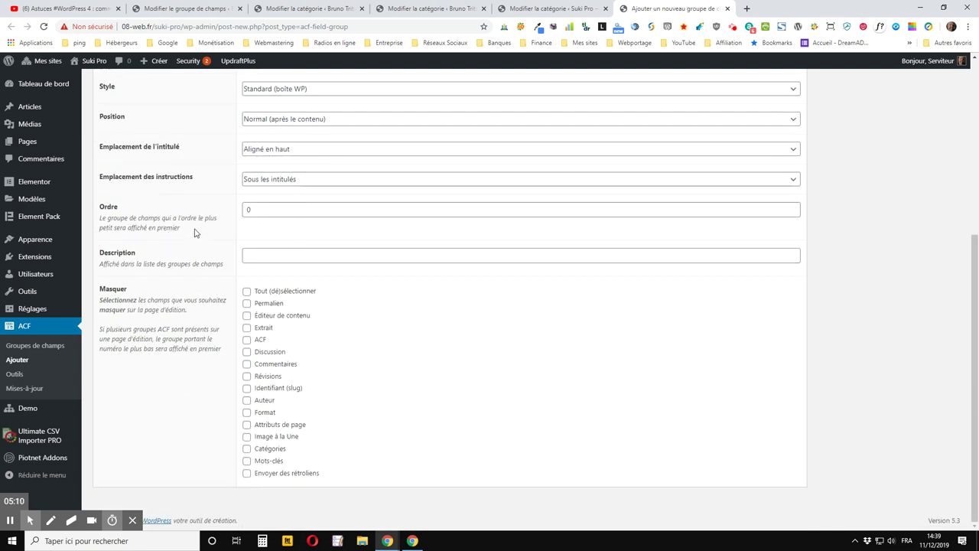
pyautogui.click(296, 150)
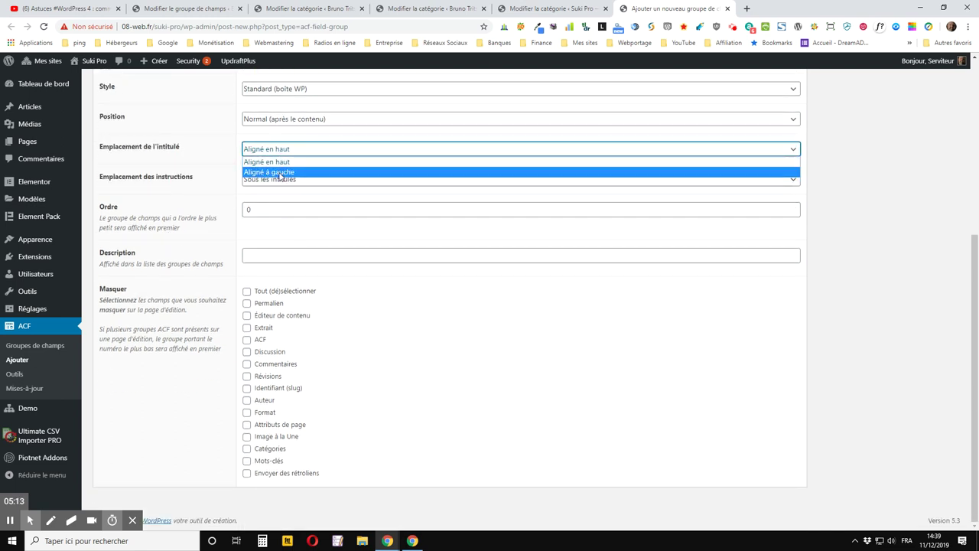
pyautogui.click(196, 161)
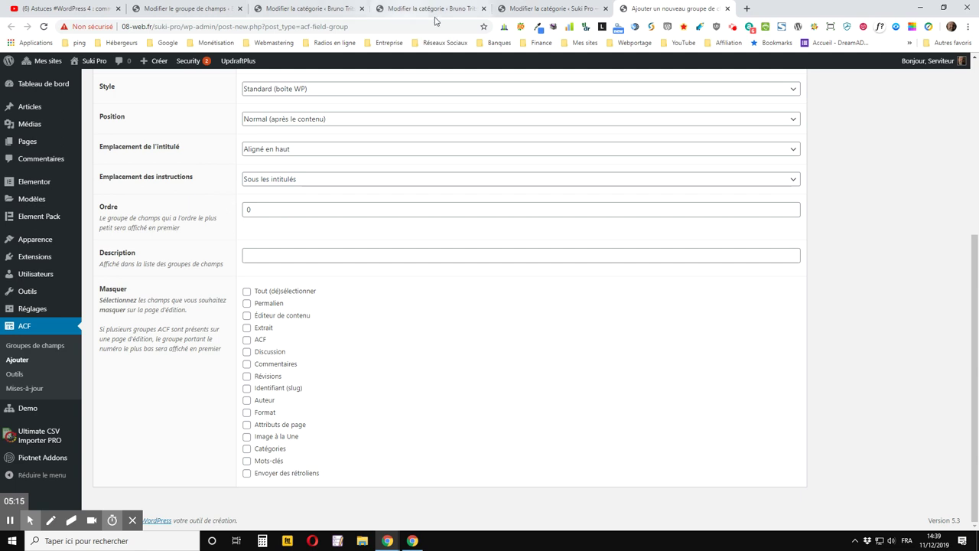
pyautogui.click(513, 8)
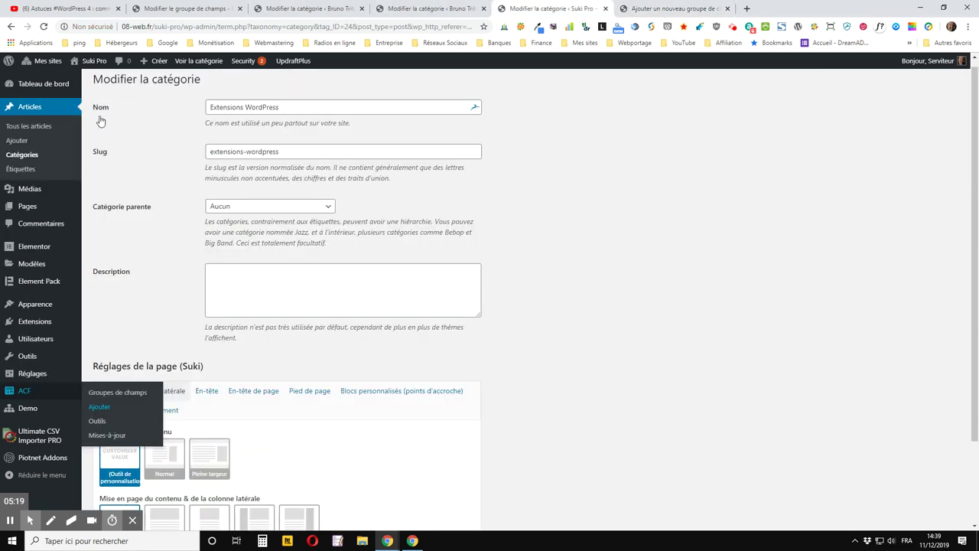
pyautogui.click(633, 9)
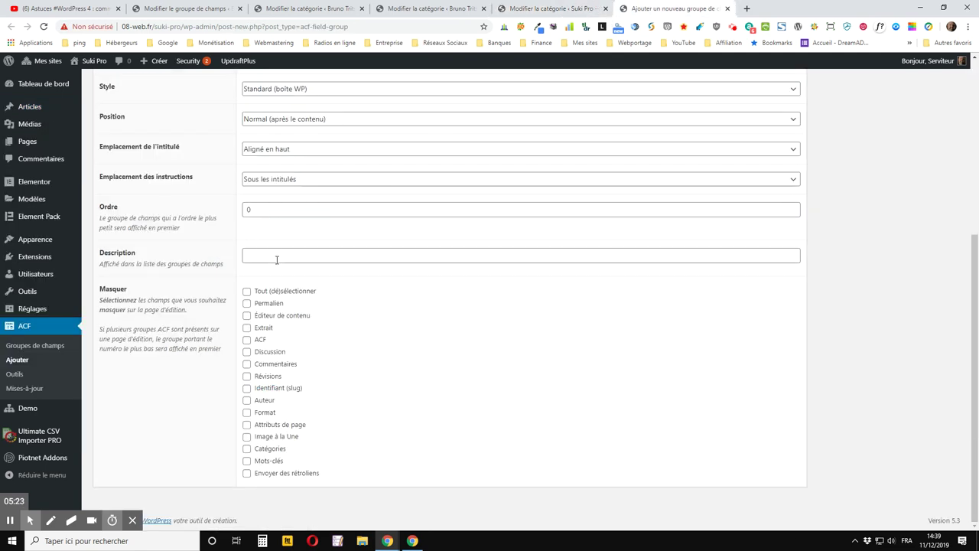
pyautogui.click(300, 181)
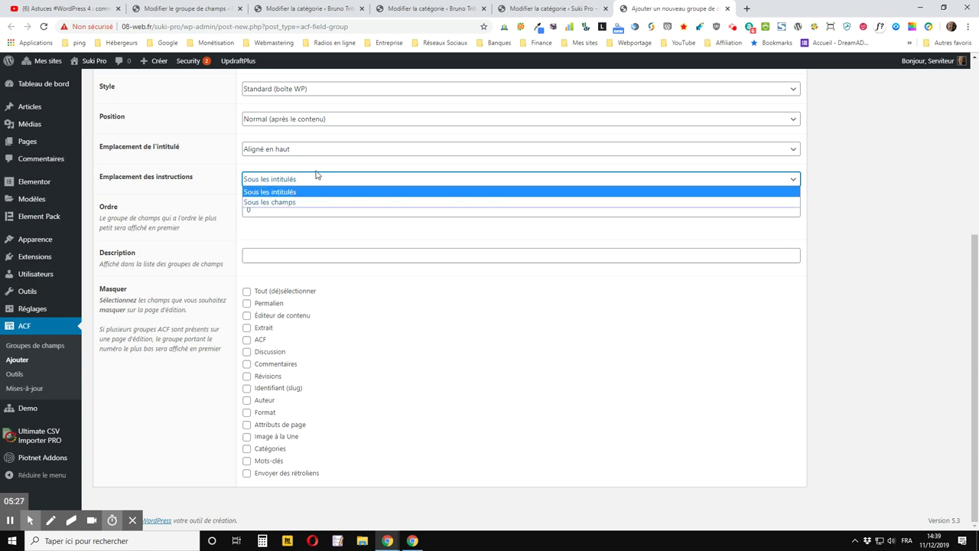
pyautogui.click(309, 148)
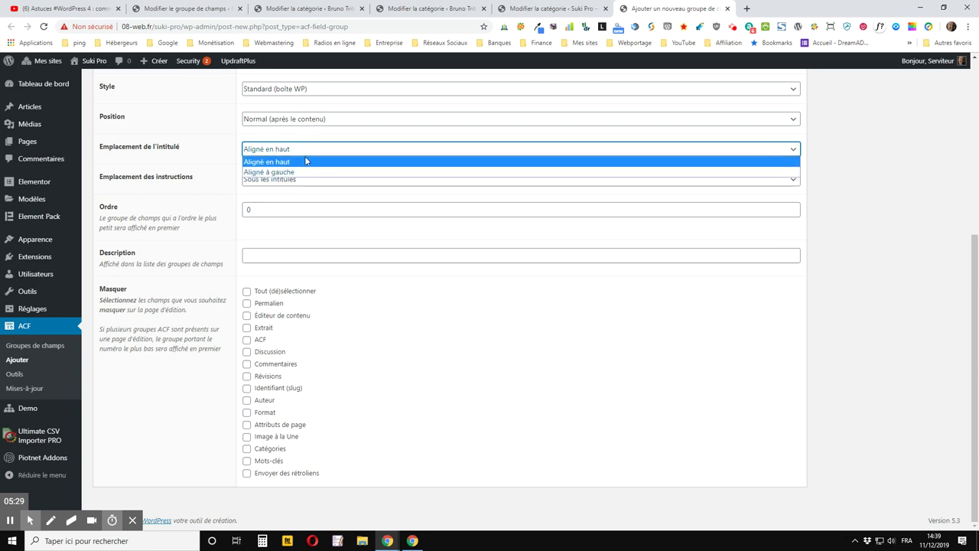
pyautogui.click(297, 172)
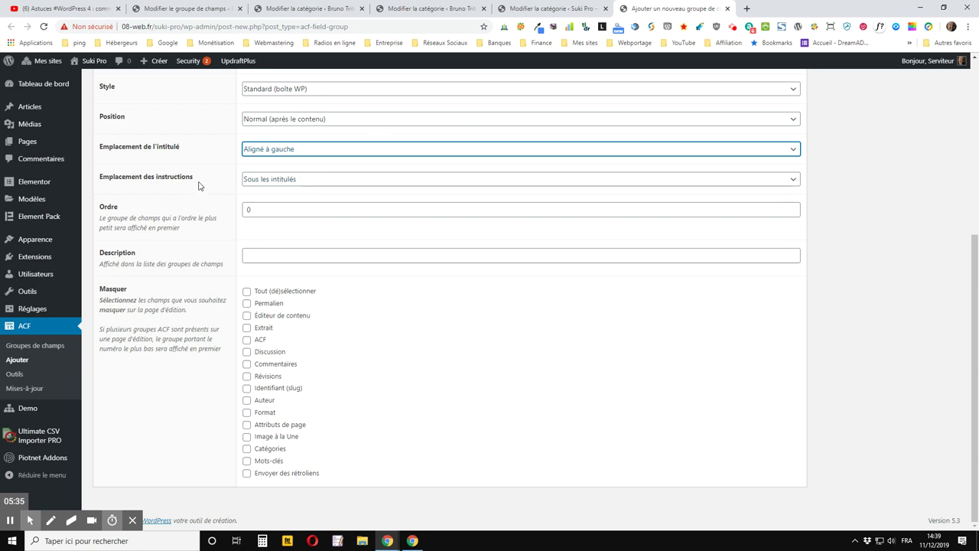
pyautogui.click(292, 183)
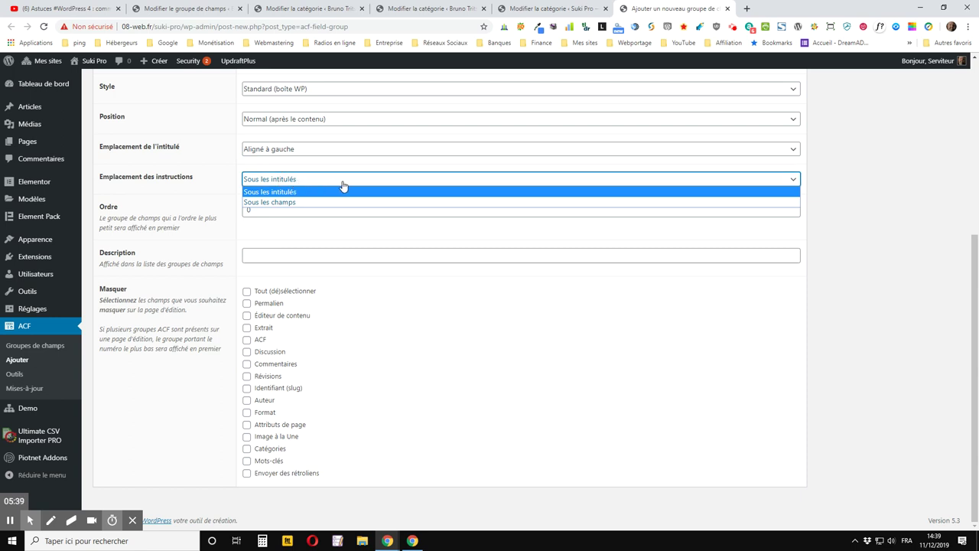
pyautogui.click(319, 203)
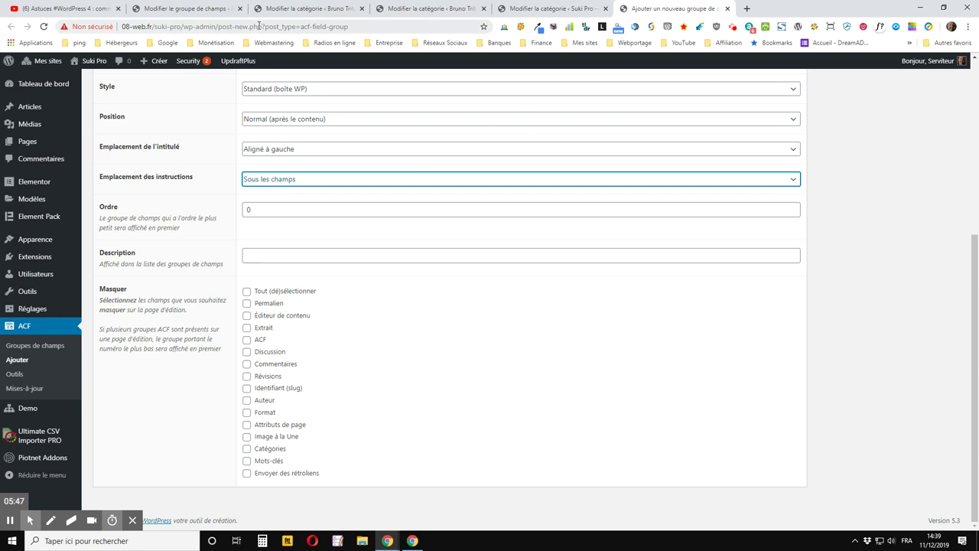
# Copy the description "Champs personnalisés de catégories d'articles" from the reference site's field group into the new field group on Suki Pro
pyautogui.click(195, 11)
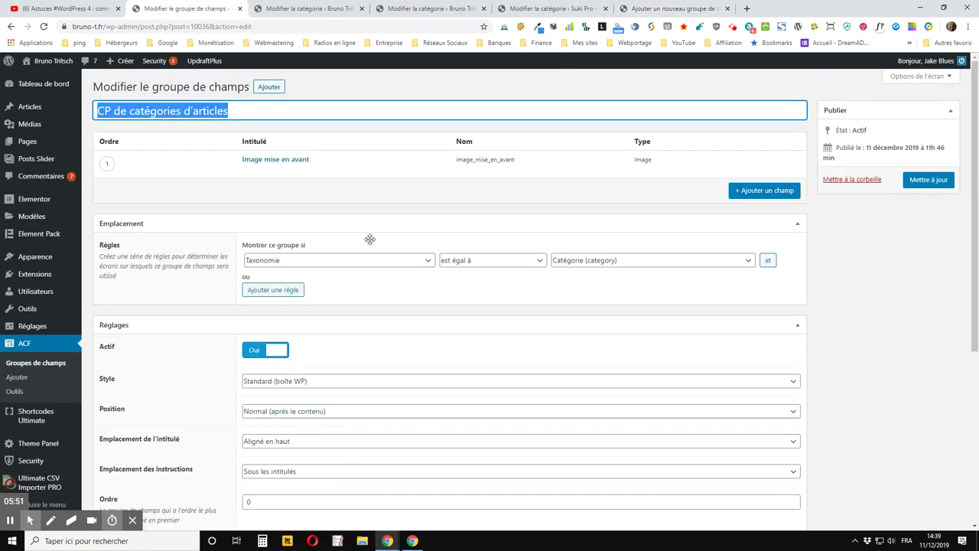
pyautogui.scroll(-5, 193, 249)
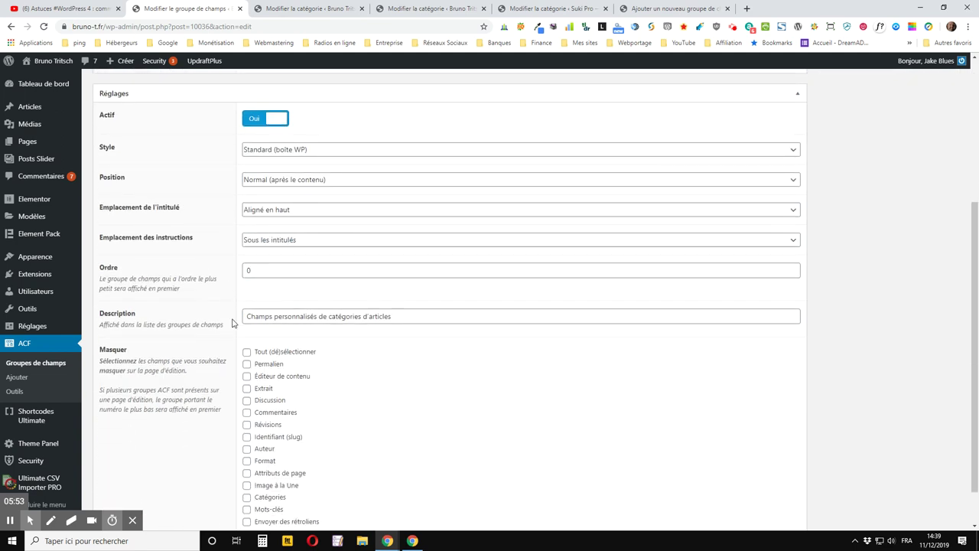
pyautogui.moveTo(416, 265); pyautogui.dragTo(233, 272)
pyautogui.rightClick(283, 272)
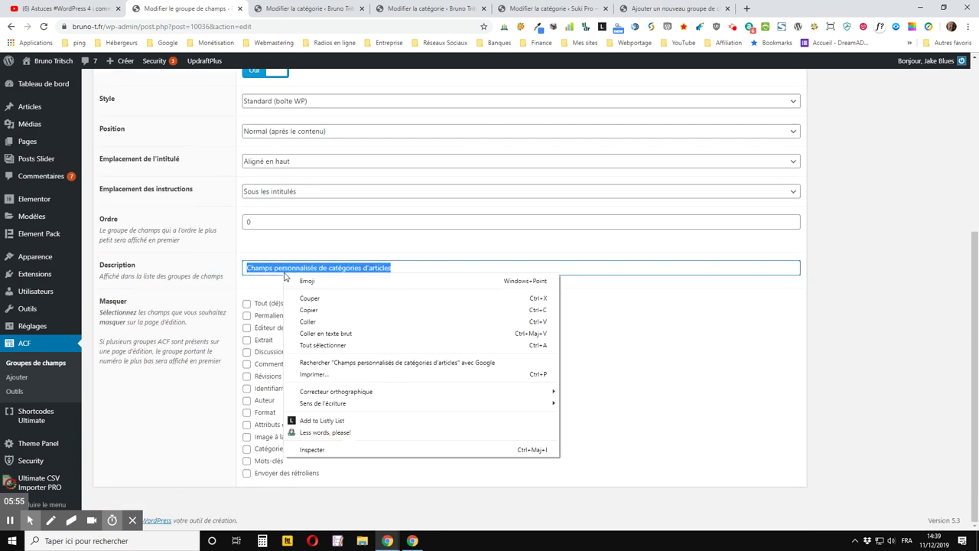
pyautogui.click(315, 310)
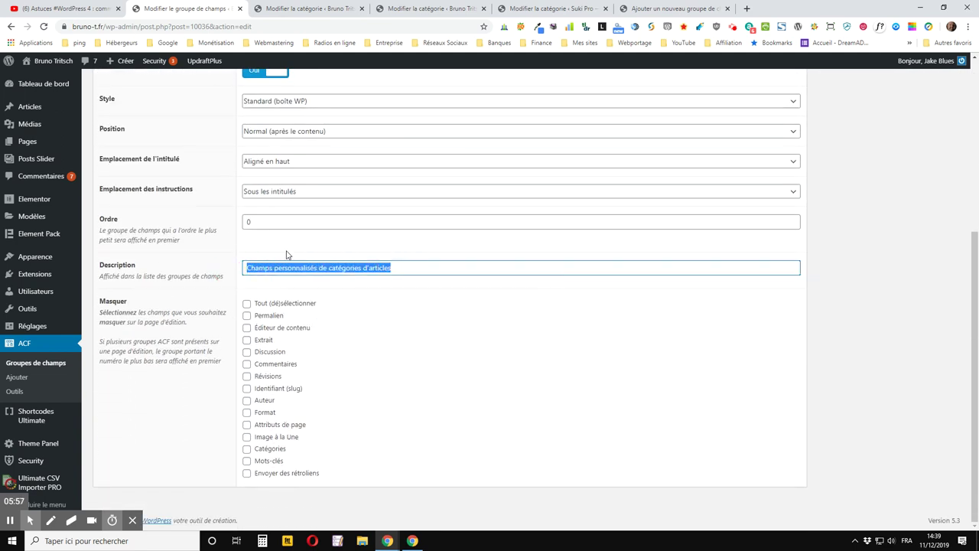
pyautogui.click(34, 365)
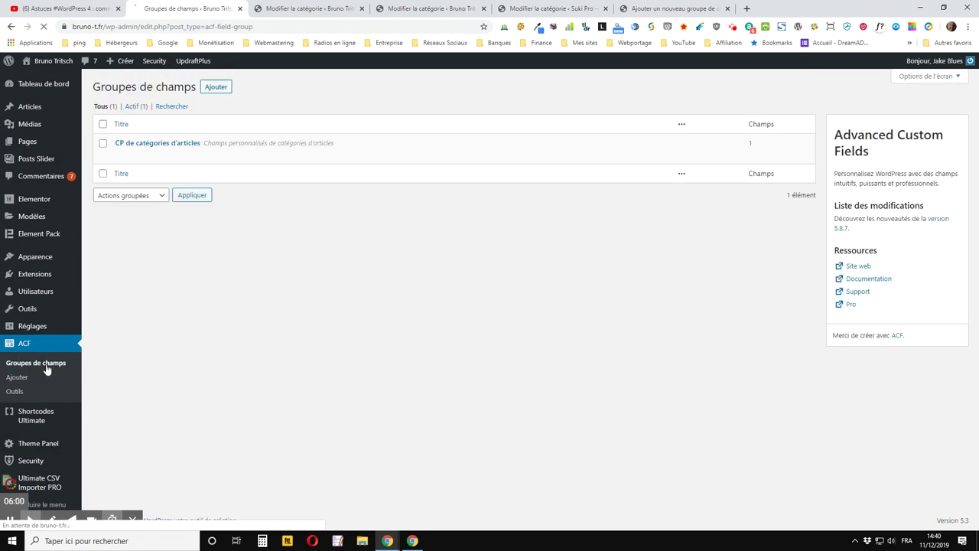
pyautogui.moveTo(213, 144)
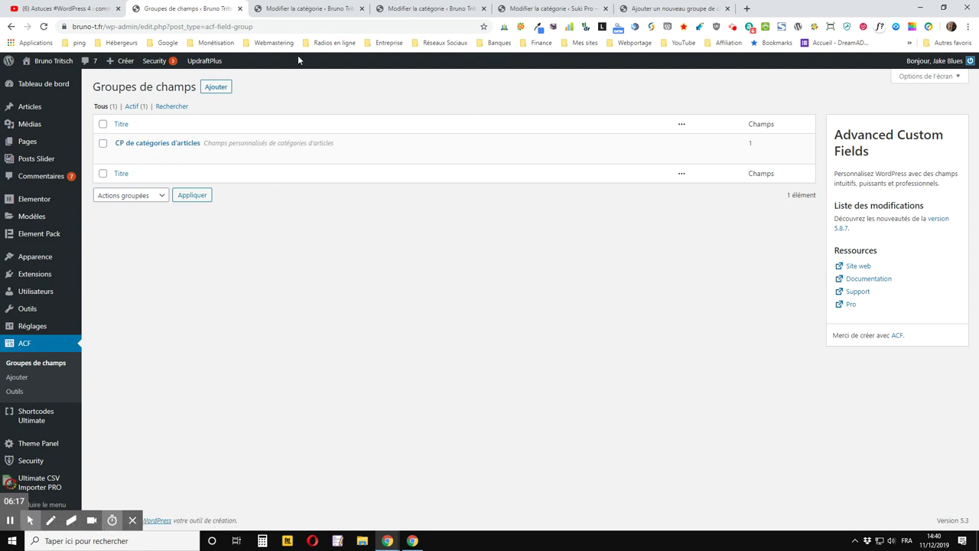
pyautogui.click(666, 8)
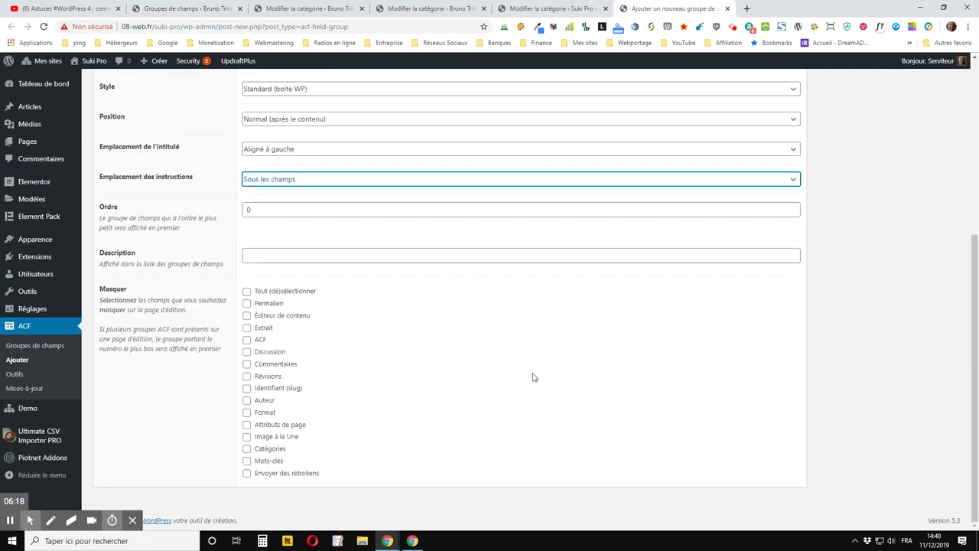
pyautogui.click(279, 257)
pyautogui.rightClick(285, 264)
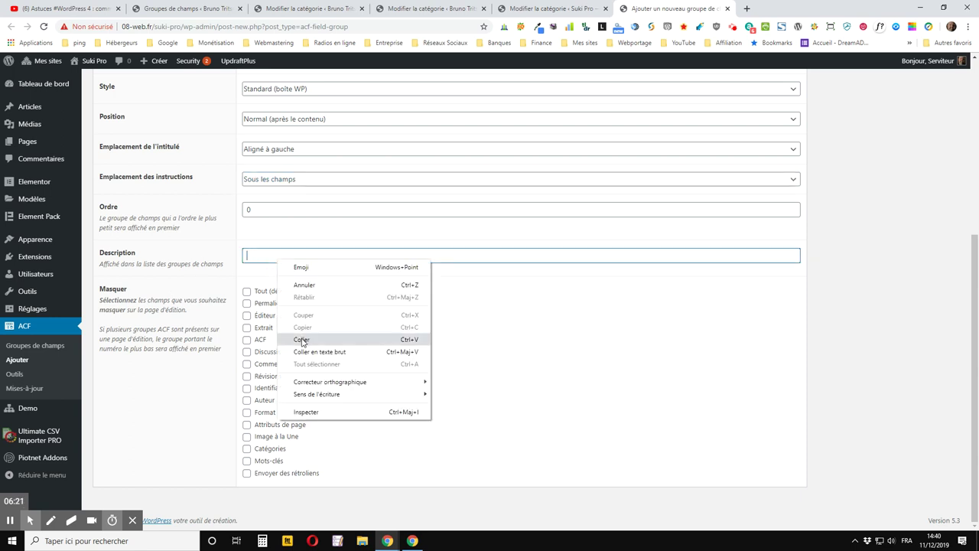
pyautogui.click(302, 339)
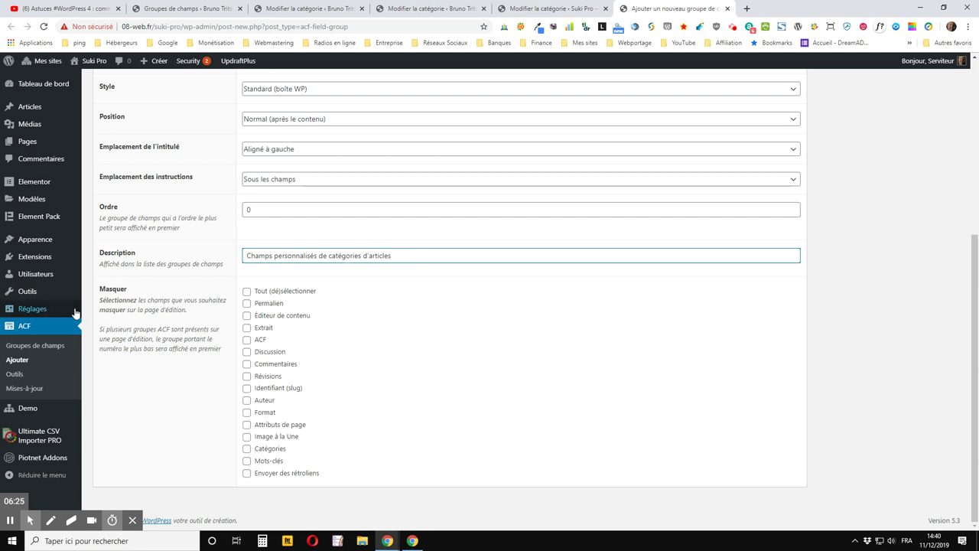
# Publish the "CP de catégories d'articles" field group on Suki Pro
pyautogui.scroll(2, 626, 465)
pyautogui.scroll(5, 626, 465)
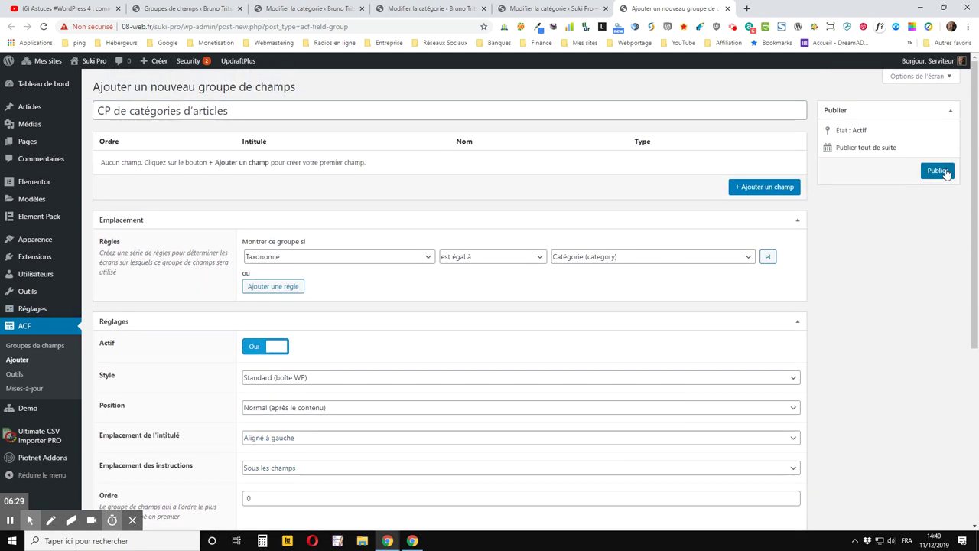
pyautogui.click(941, 170)
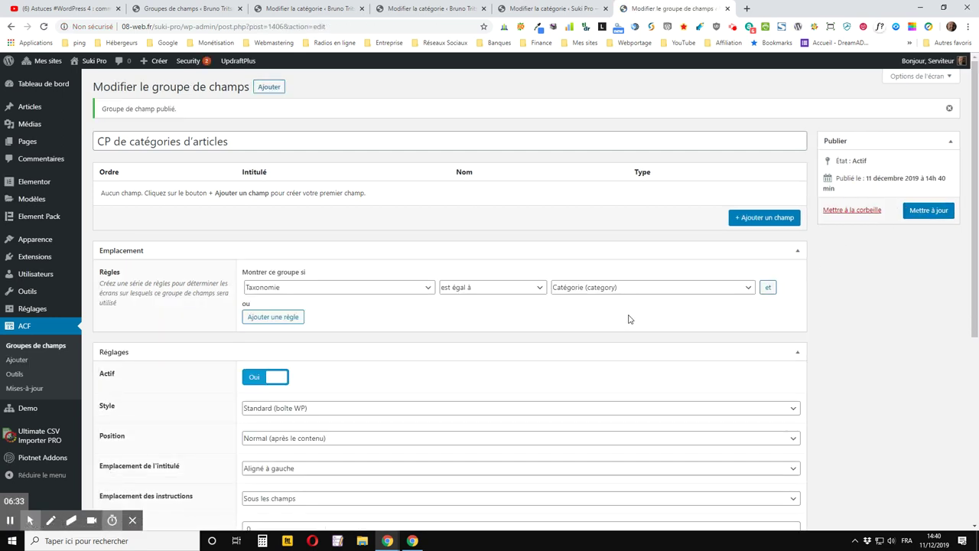
# Reload the Extensions WordPress category's edit page and check it for content from the new field group
pyautogui.click(551, 8)
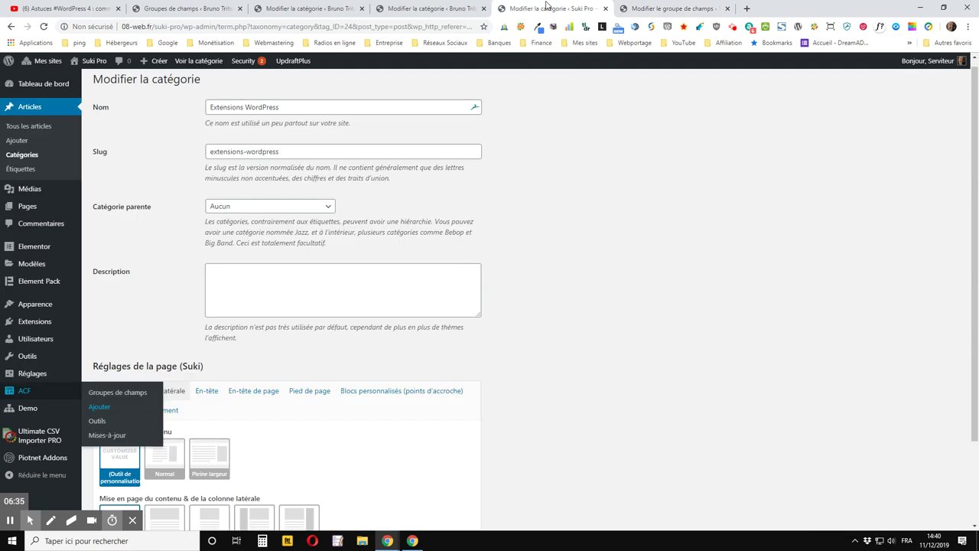
pyautogui.scroll(1, 226, 229)
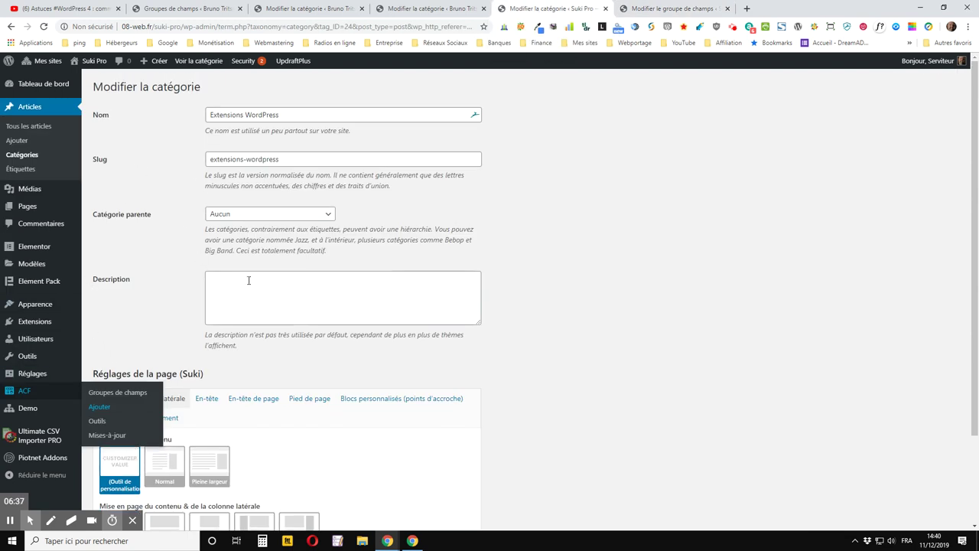
pyautogui.click(43, 27)
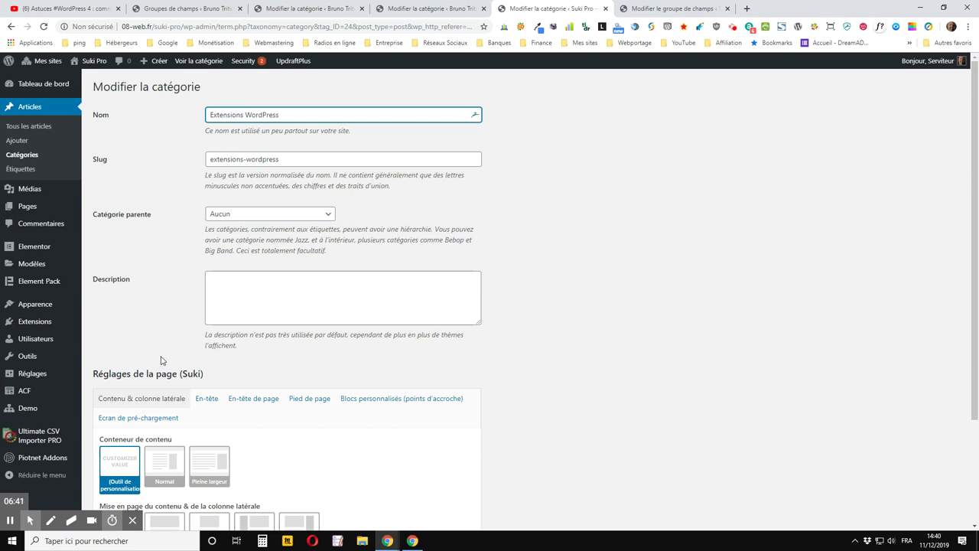
pyautogui.scroll(-3, 233, 364)
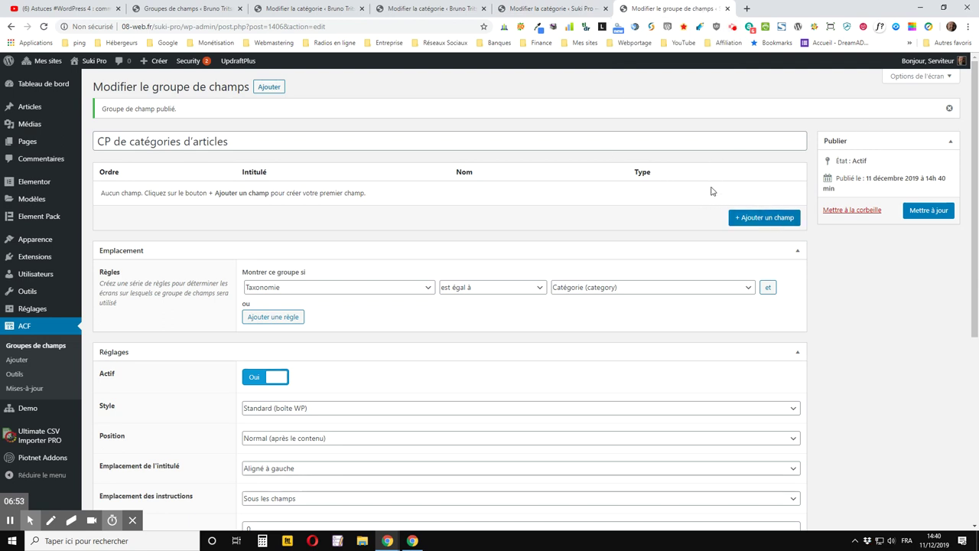
# Add a field titled "Image mise en avant" with the name image_mise_en_avant to the "CP de catégories d'articles" field group
pyautogui.click(754, 218)
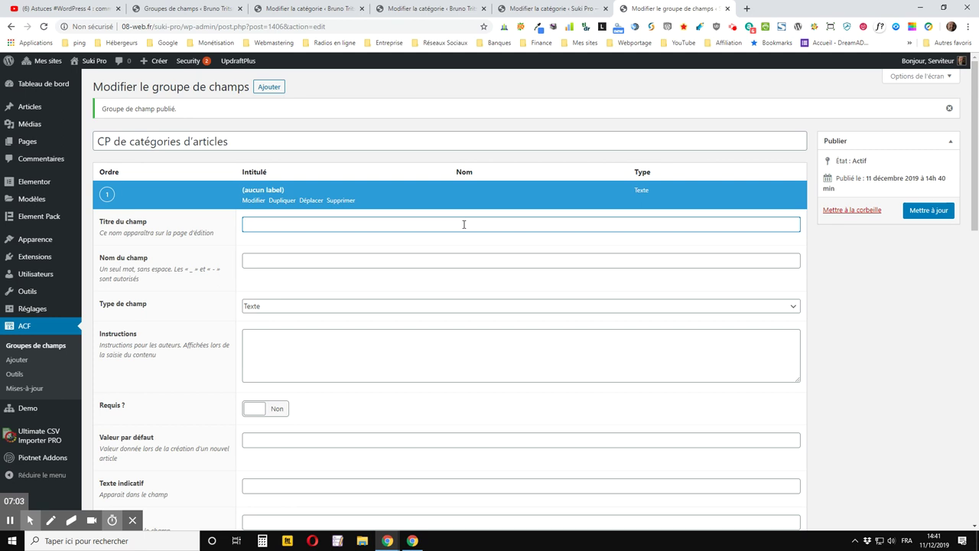
pyautogui.write('Image mise en avant')
pyautogui.press('Tab')
pyautogui.press('Tab')
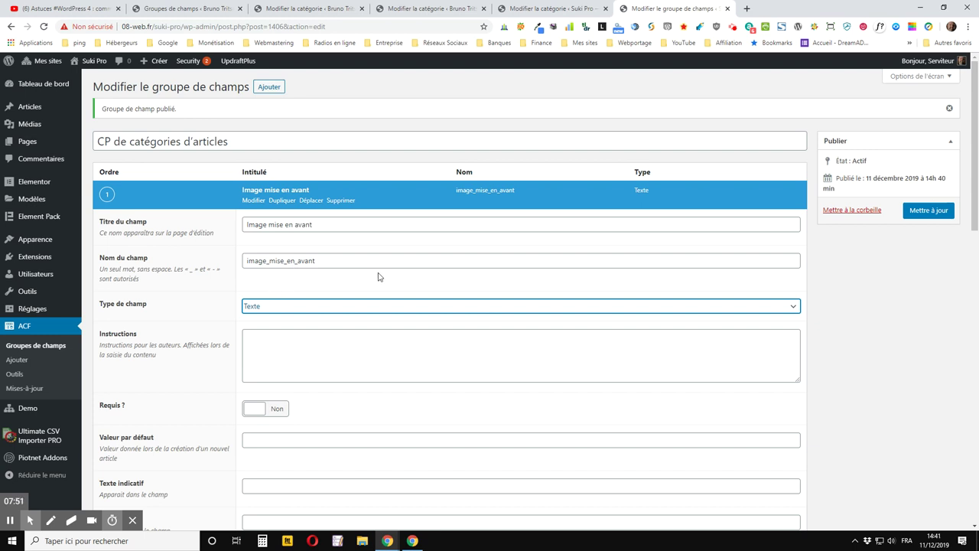
# Set the field type of "Image mise en avant" to Image
pyautogui.click(273, 308)
pyautogui.scroll(-3, 310, 367)
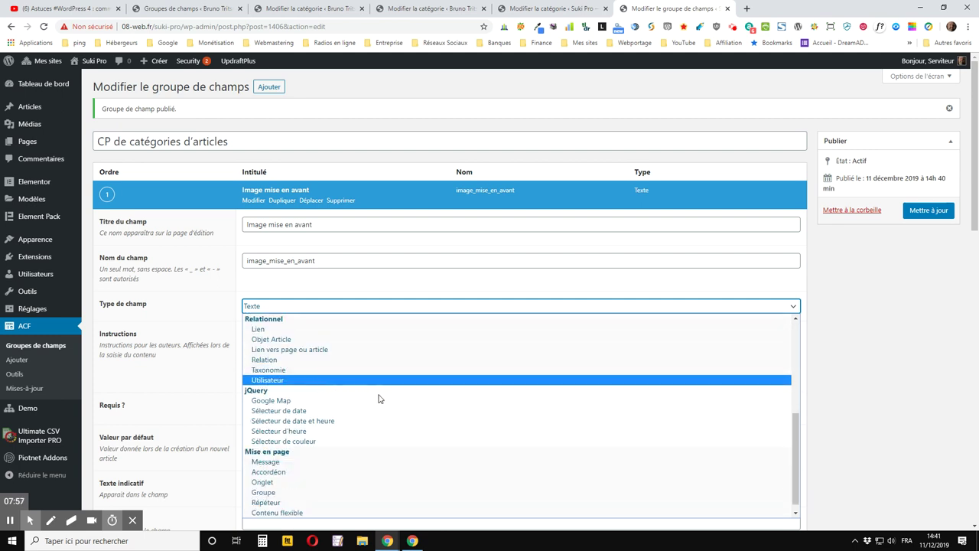
pyautogui.scroll(3, 381, 400)
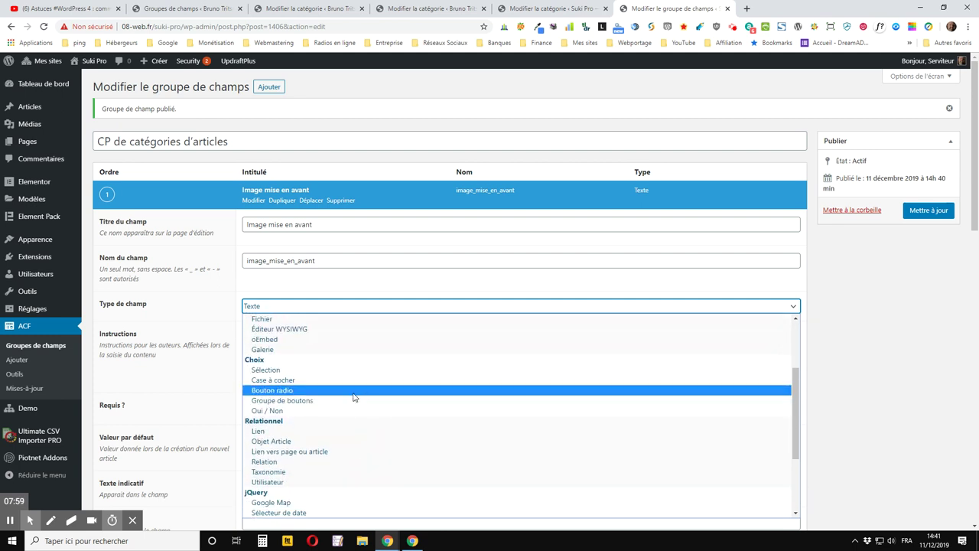
pyautogui.scroll(3, 360, 397)
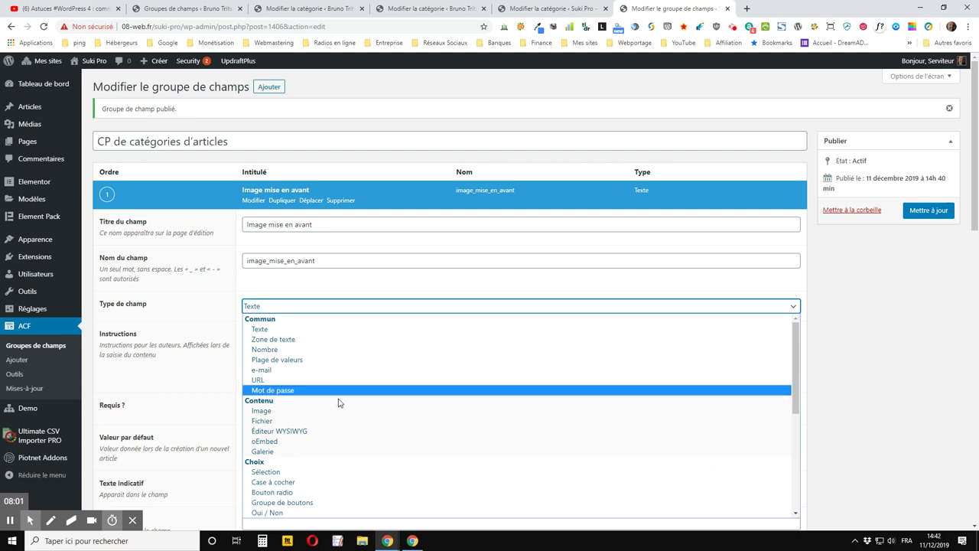
pyautogui.click(299, 411)
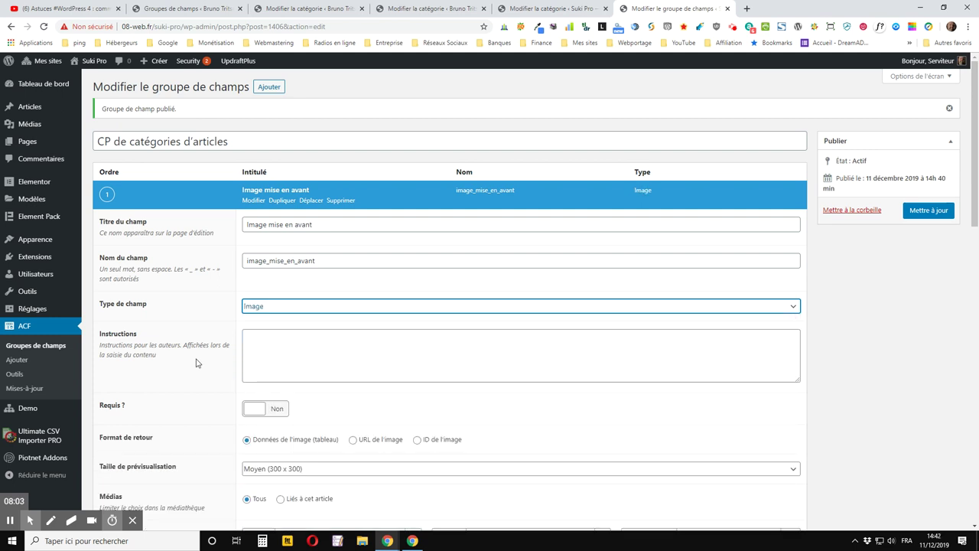
# Fill the field's instructions with the help text "Instructions pour les auteurs. Affichées lors de la saisie du contenu", copied from beside the box
pyautogui.scroll(-2, 196, 363)
pyautogui.click(332, 202)
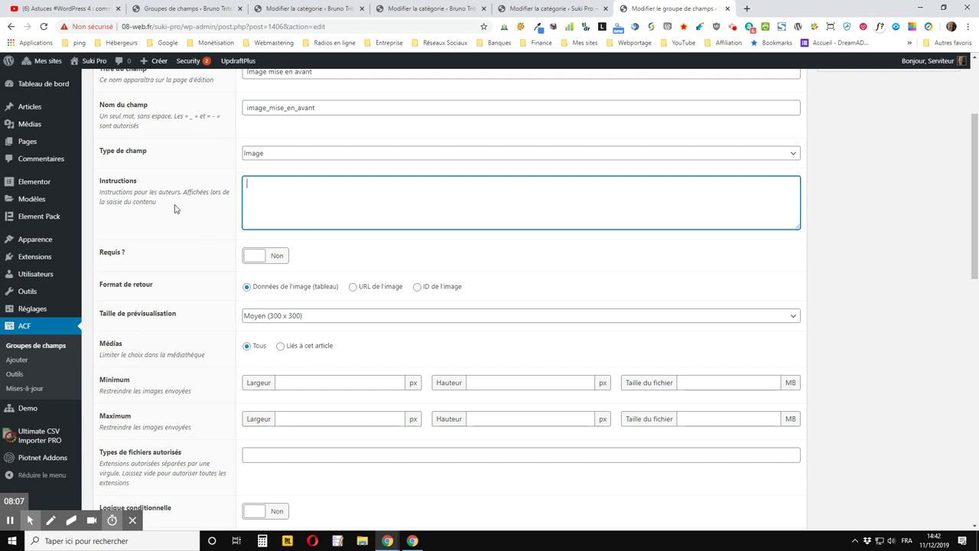
pyautogui.moveTo(163, 201); pyautogui.dragTo(100, 191)
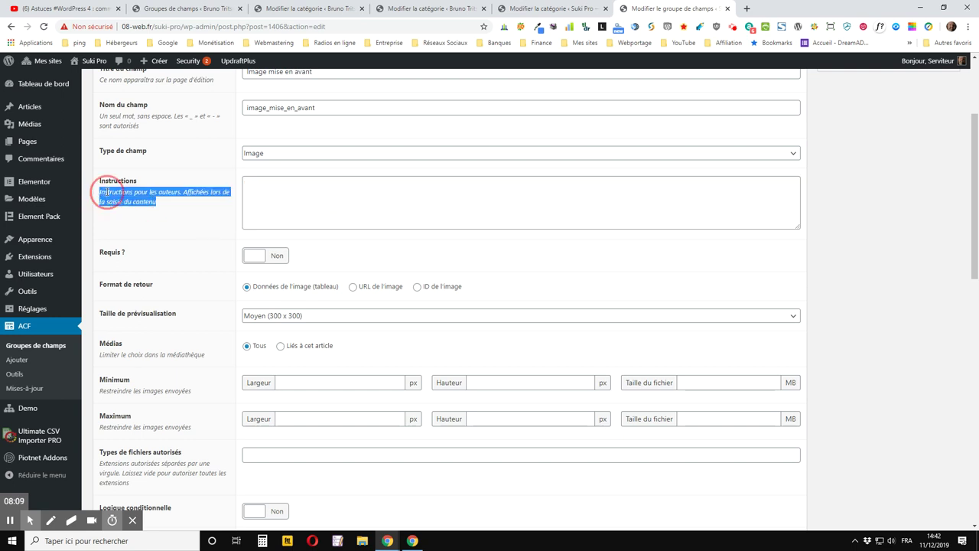
pyautogui.rightClick(100, 192)
pyautogui.click(170, 198)
pyautogui.click(304, 192)
pyautogui.rightClick(304, 192)
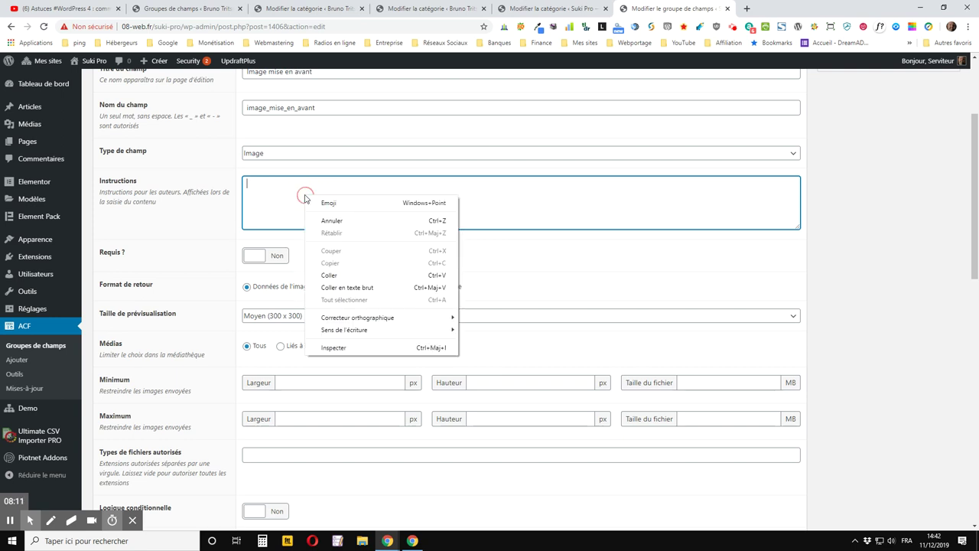
pyautogui.click(319, 275)
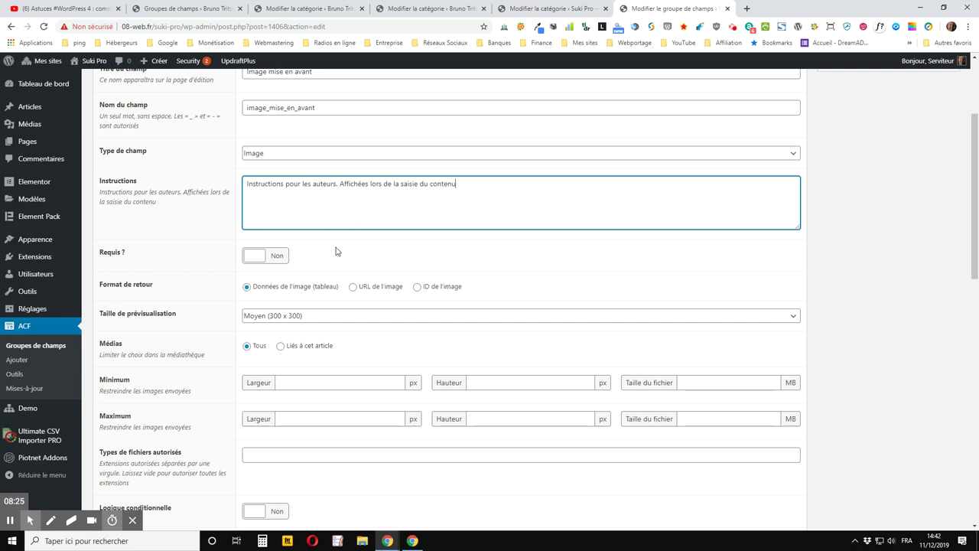
# Make the image field required and choose Moyen (300 x 300) as its preview size
pyautogui.click(252, 263)
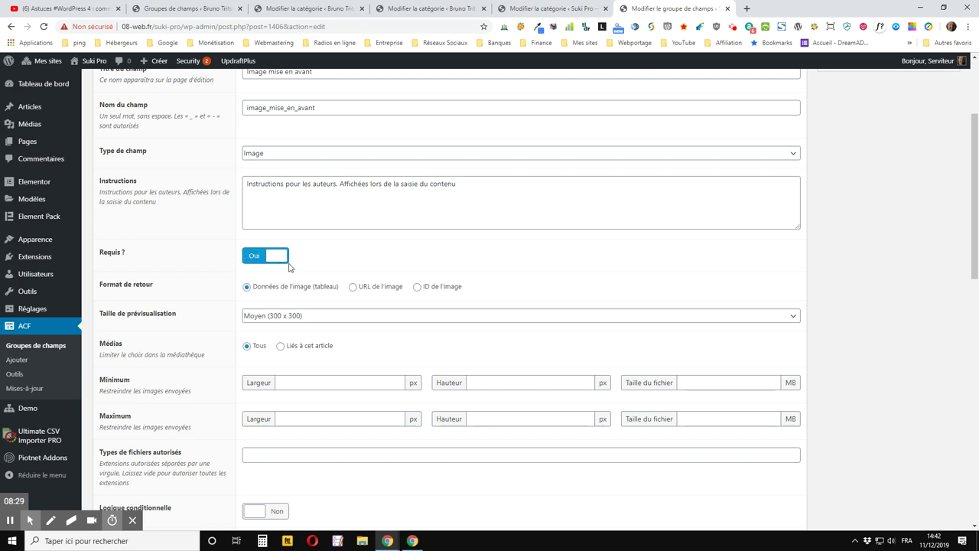
pyautogui.scroll(-2, 285, 265)
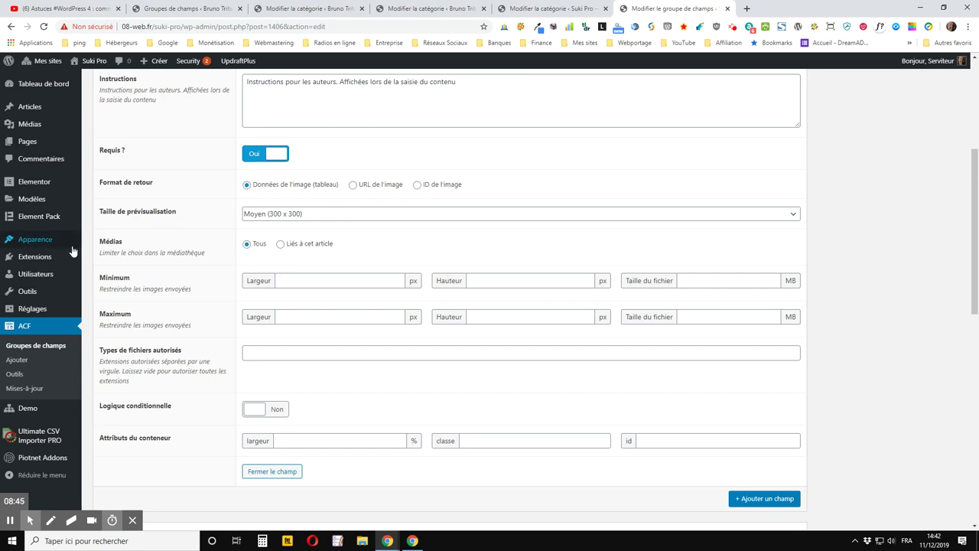
pyautogui.click(294, 215)
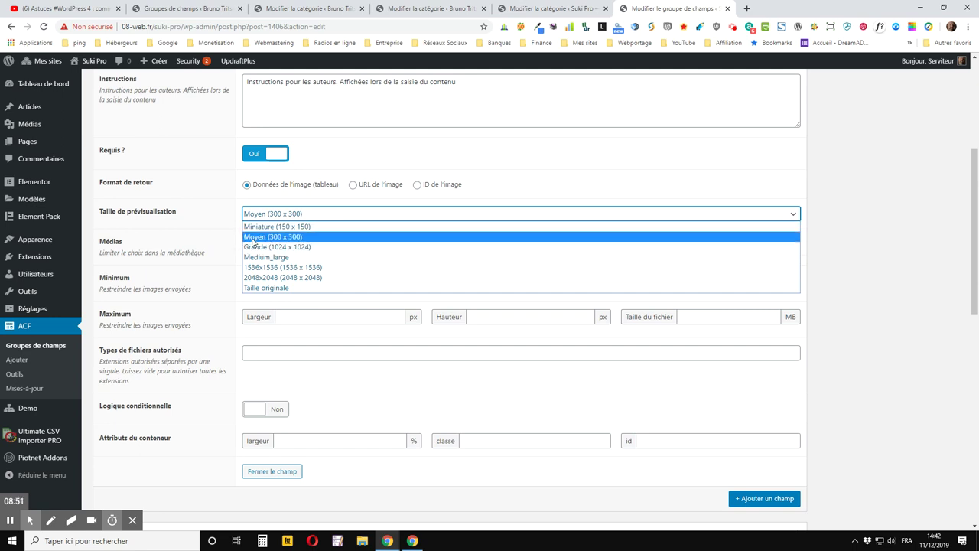
pyautogui.click(253, 237)
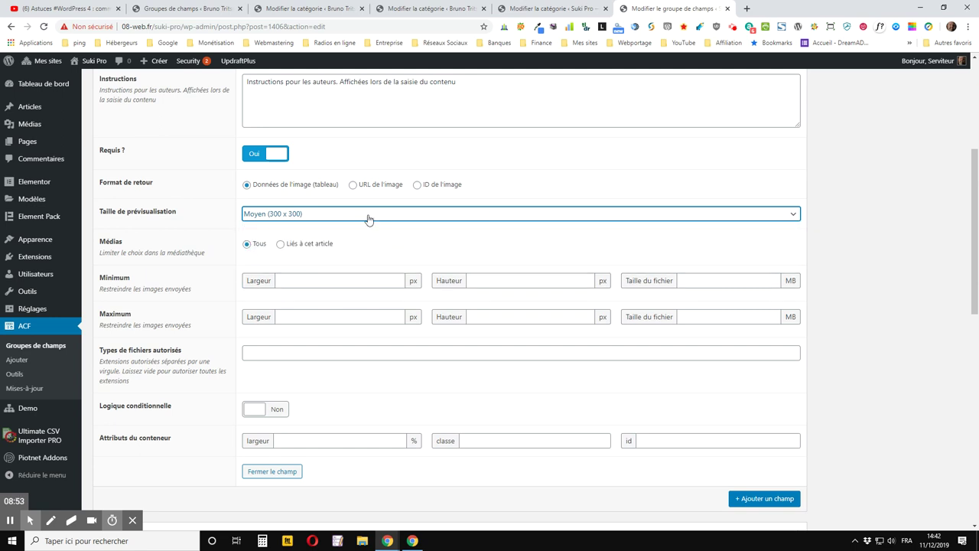
# Restrict the image field's allowed file types to "jpeg, jpg" and update the field group
pyautogui.scroll(-1, 152, 216)
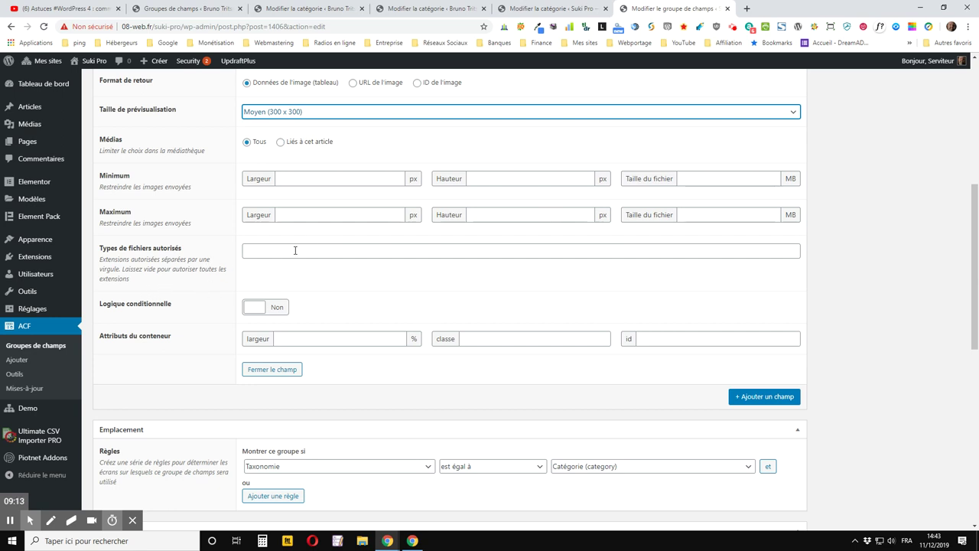
pyautogui.click(260, 251)
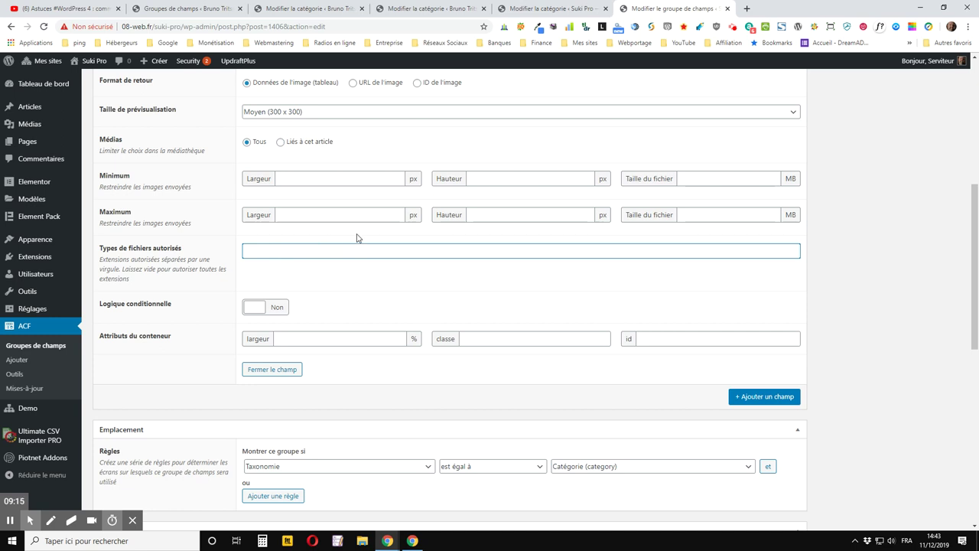
pyautogui.write('jpeg, jpg')
pyautogui.scroll(-2, 319, 329)
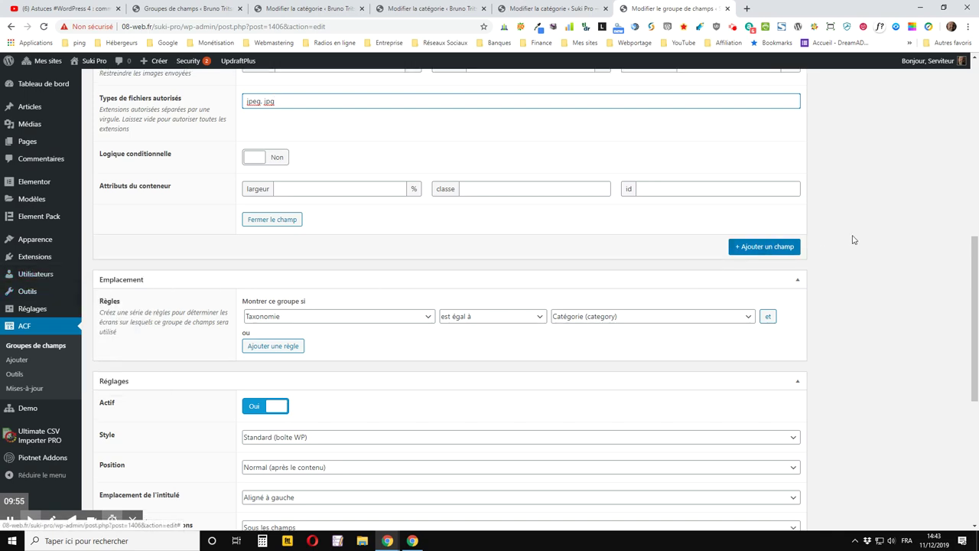
pyautogui.scroll(7, 844, 256)
pyautogui.click(929, 211)
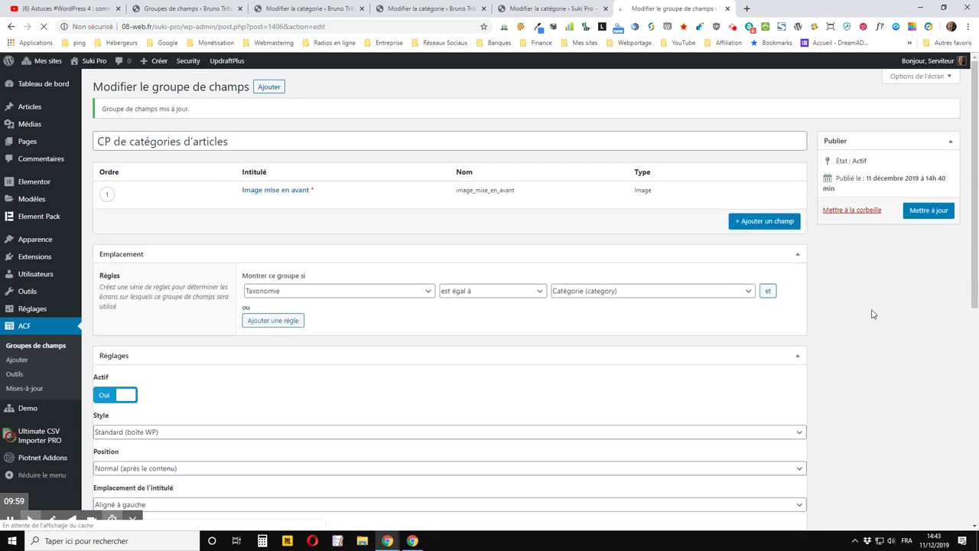
# Reload the Extensions WordPress category's edit page and select wp-traduction-new-300x195-1.jpg in the media library for its "Image mise en avant" field
pyautogui.click(581, 9)
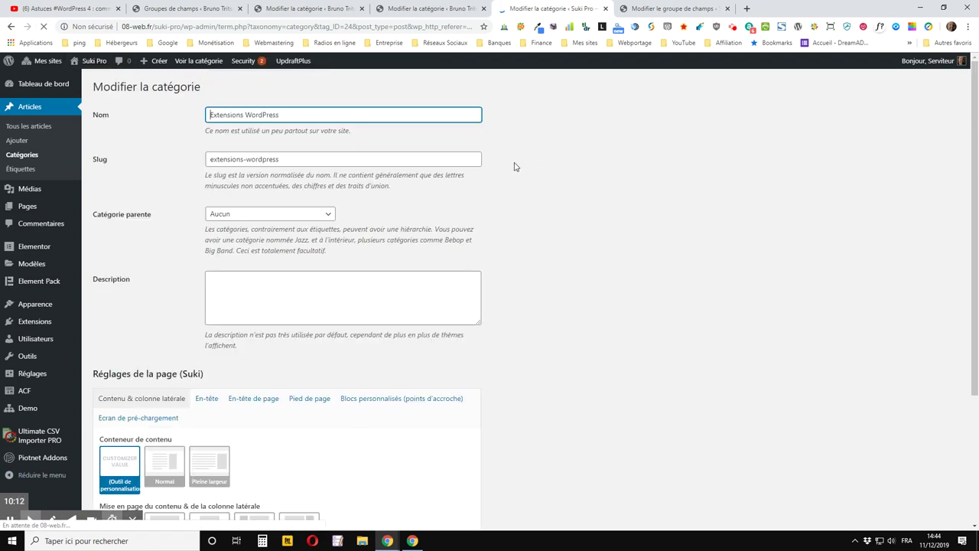
pyautogui.scroll(-3, 515, 167)
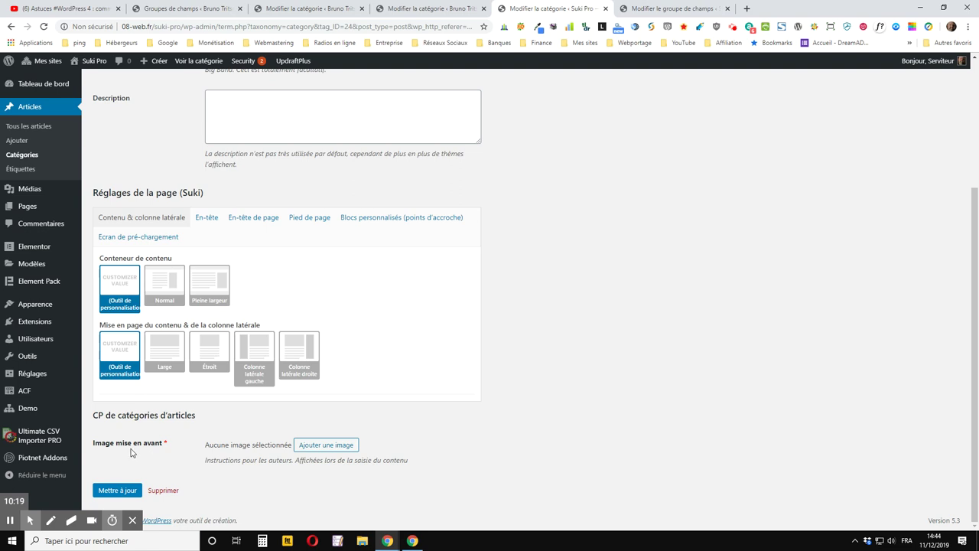
pyautogui.click(321, 448)
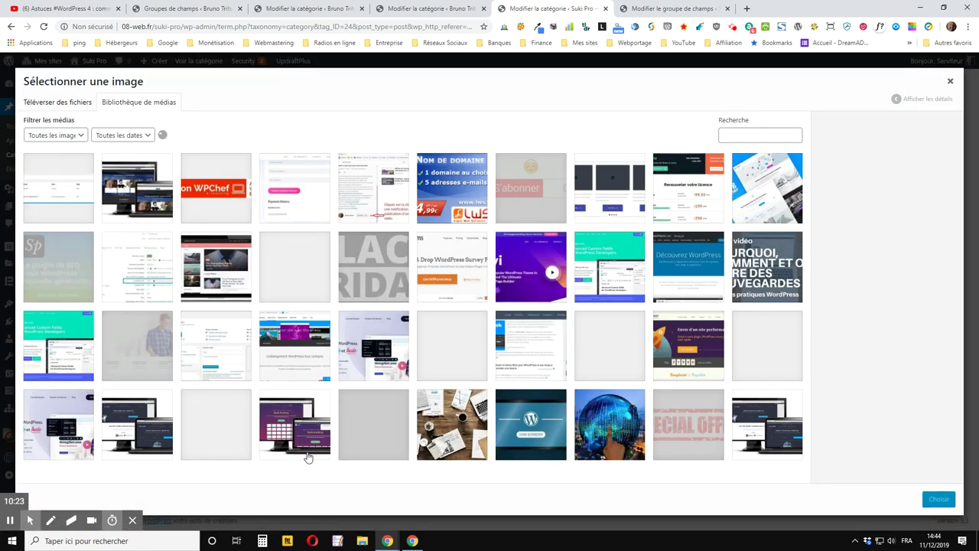
pyautogui.click(128, 196)
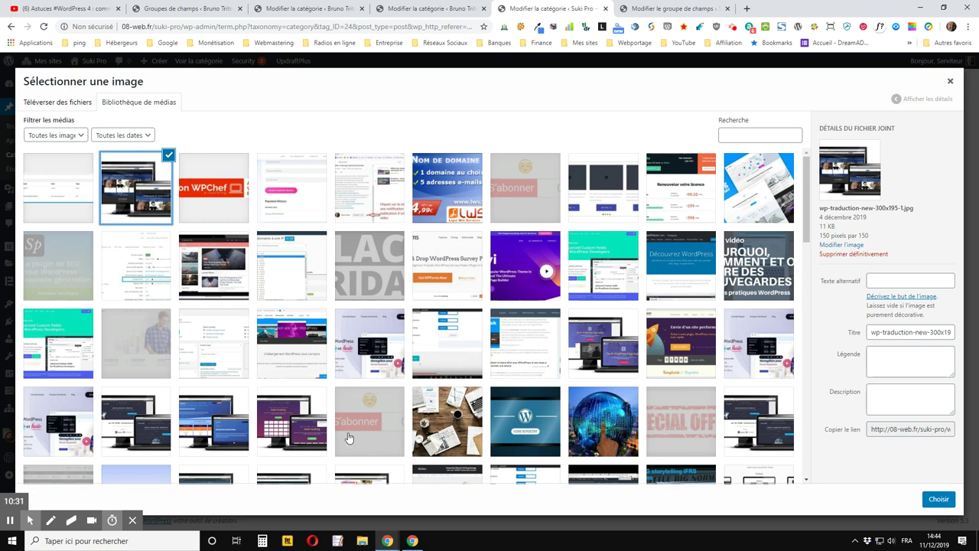
# Look through the media library to see which images are selectable under the file type restriction
pyautogui.scroll(-1, 89, 390)
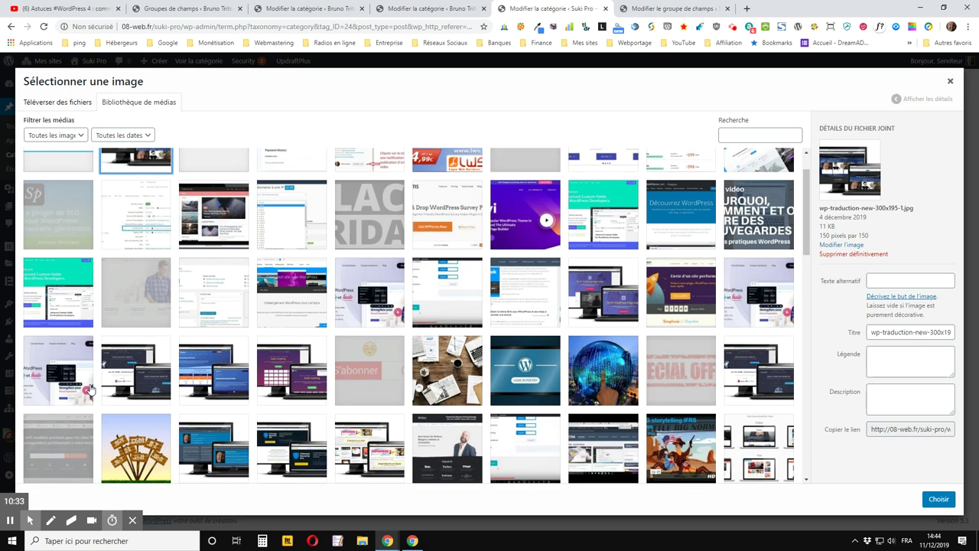
pyautogui.scroll(1, 376, 386)
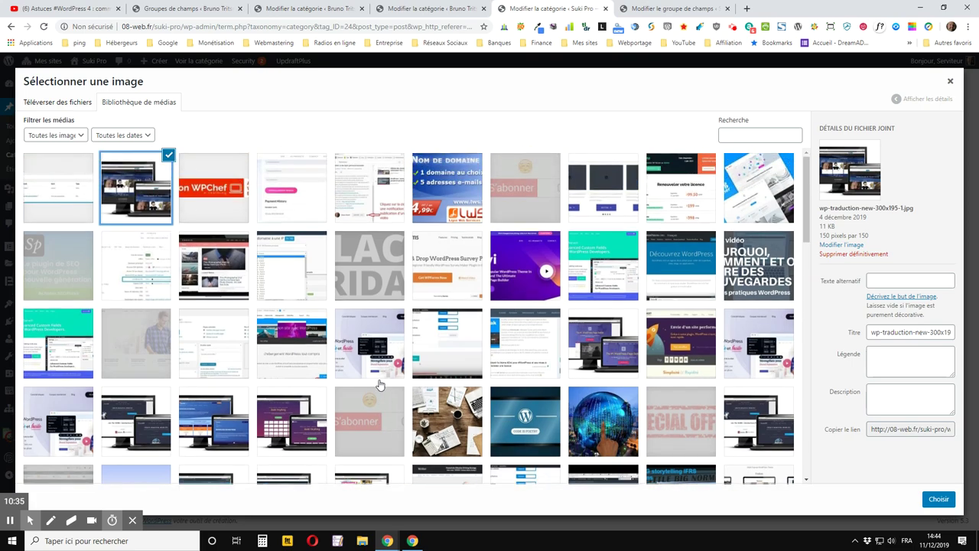
pyautogui.scroll(-5, 375, 384)
pyautogui.scroll(-4, 370, 384)
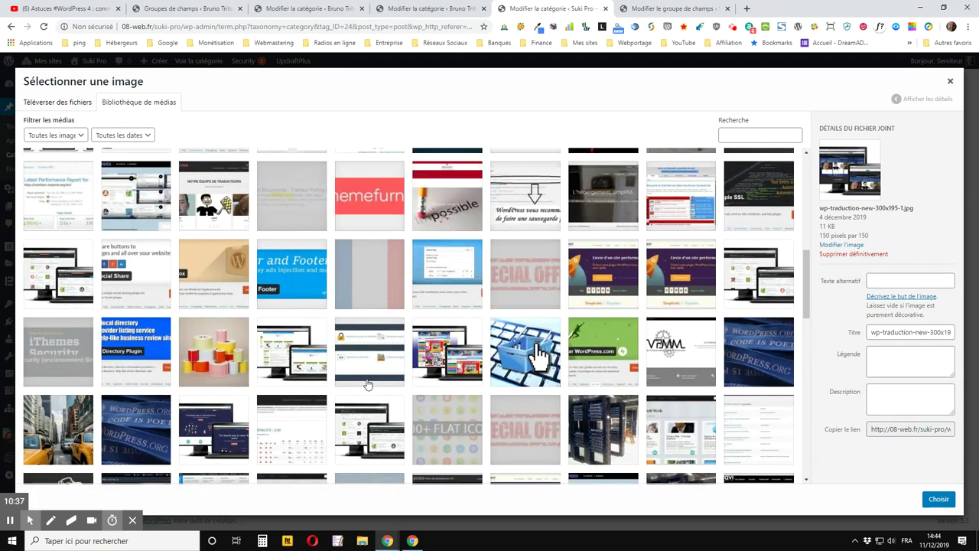
pyautogui.scroll(-1, 368, 384)
pyautogui.scroll(-8, 368, 384)
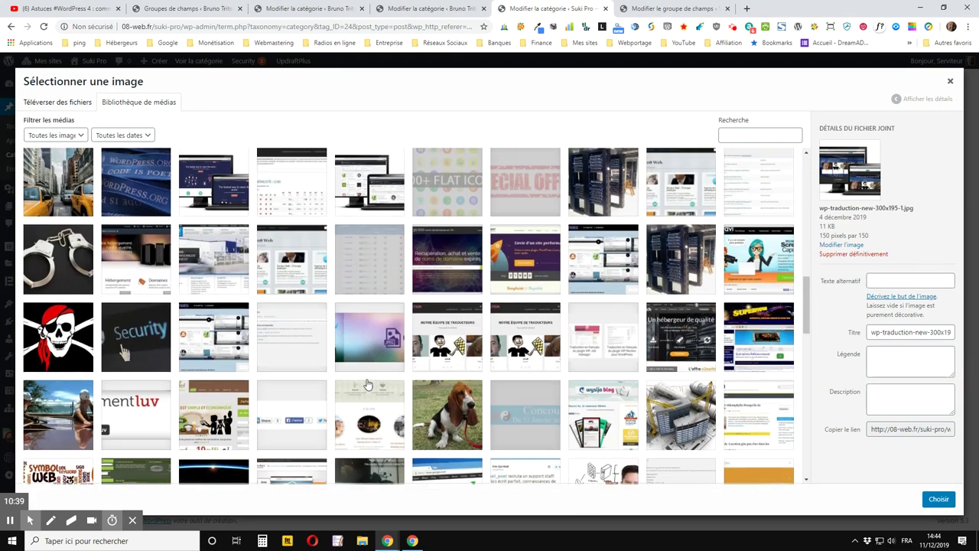
pyautogui.scroll(-3, 366, 385)
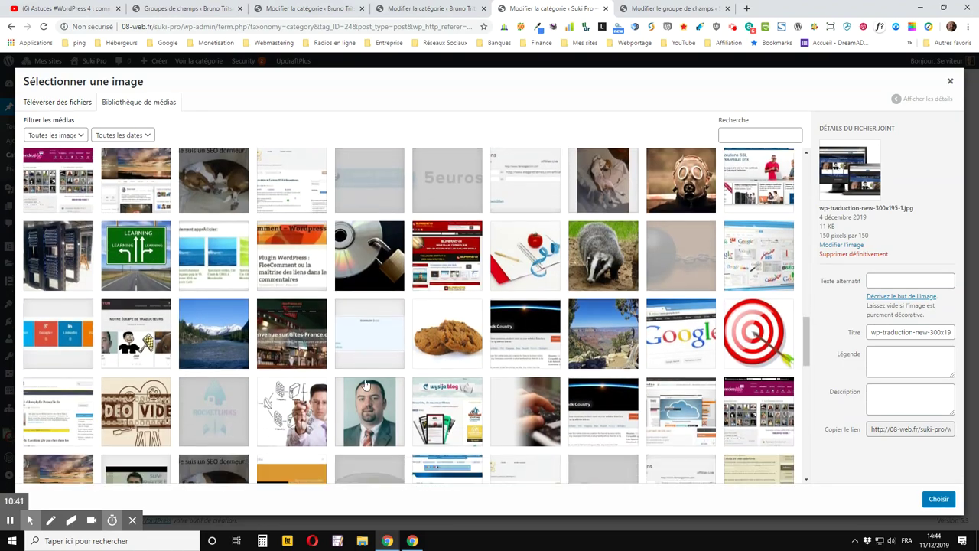
pyautogui.scroll(3, 584, 361)
pyautogui.scroll(5, 583, 361)
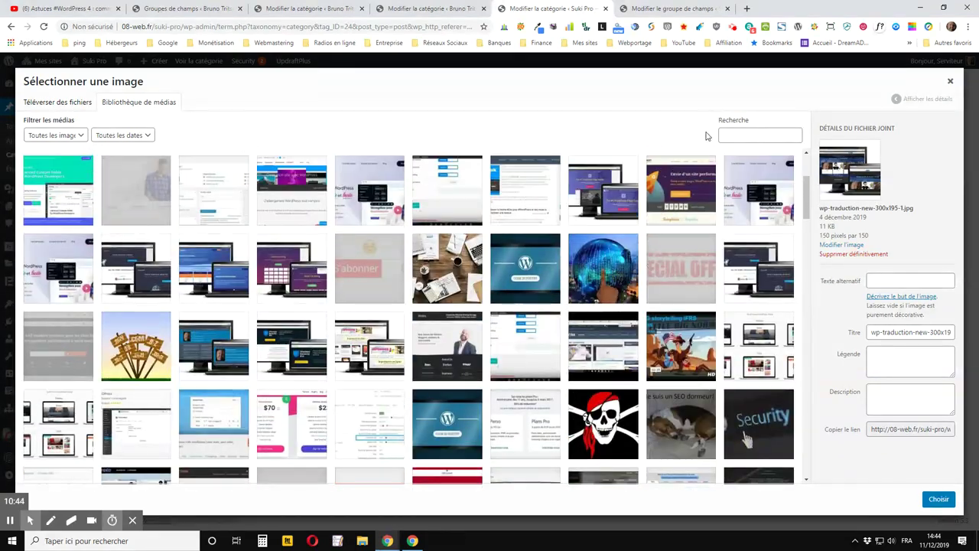
# Search the media library for "o2s" and try to select O2Switch_300x250.png
pyautogui.click(741, 133)
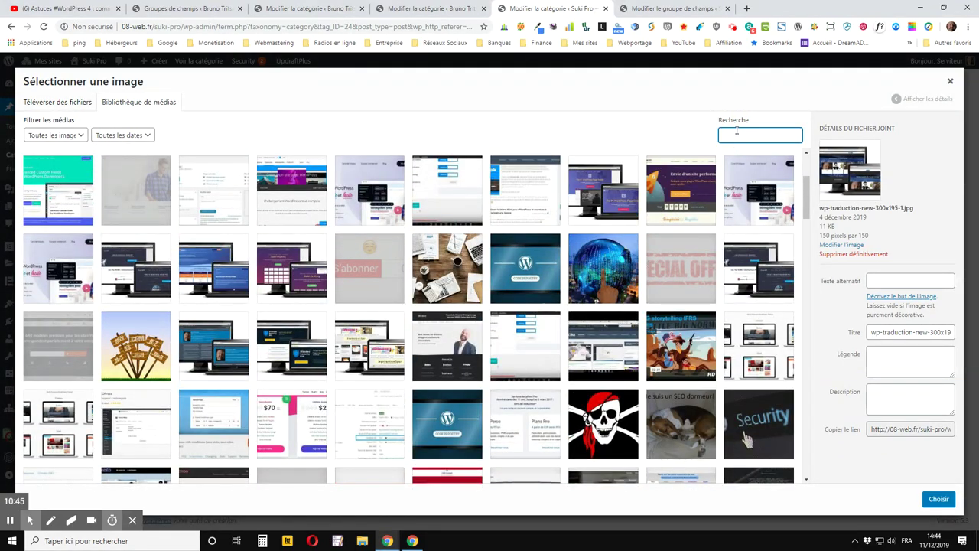
pyautogui.write('c')
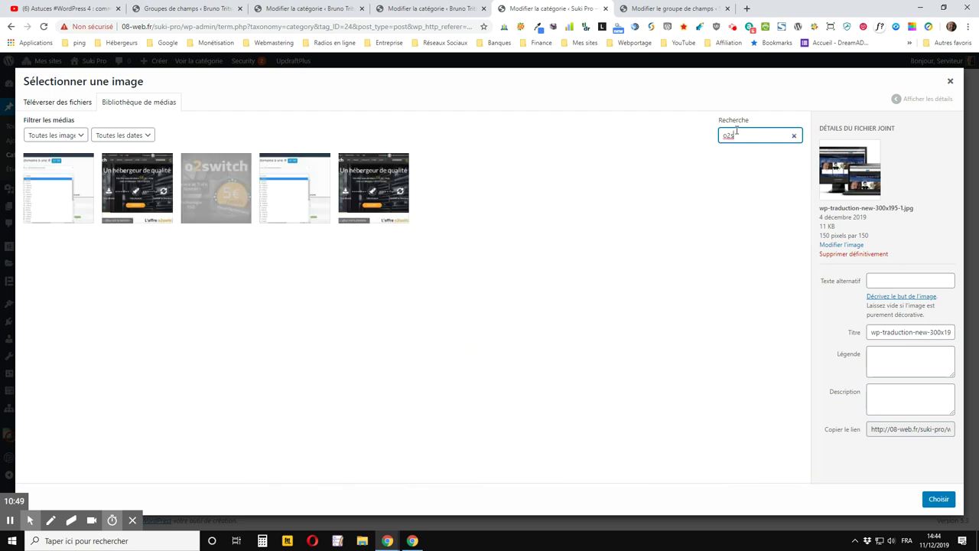
pyautogui.click(219, 191)
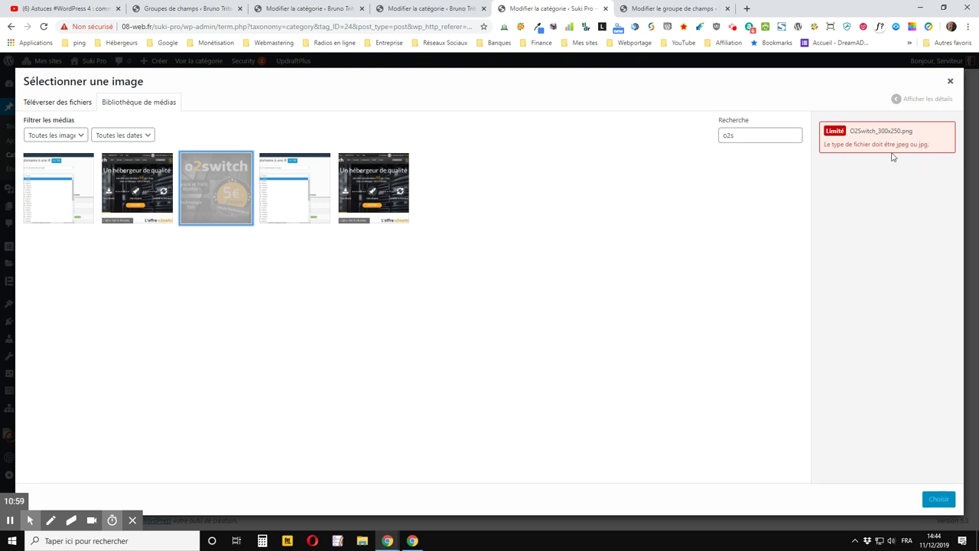
# Review the "Image mise en avant" field's settings in the field group, including its size limits and allowed file types
pyautogui.click(666, 8)
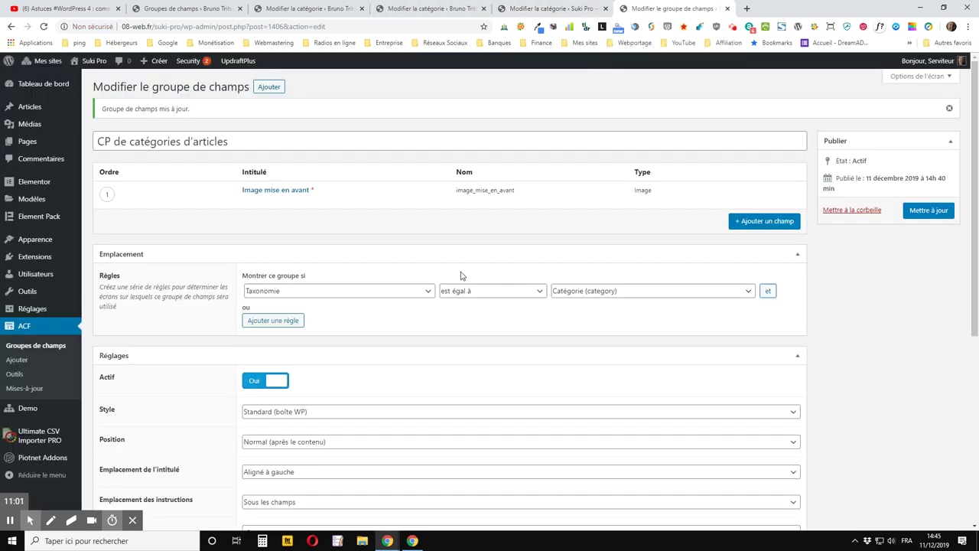
pyautogui.click(252, 201)
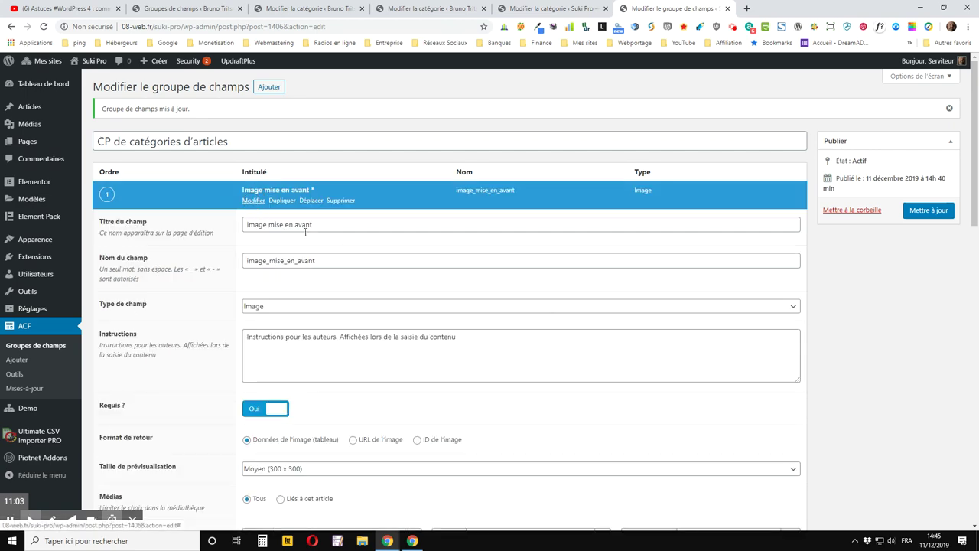
pyautogui.scroll(-2, 336, 294)
pyautogui.scroll(-4, 333, 301)
pyautogui.scroll(1, 332, 300)
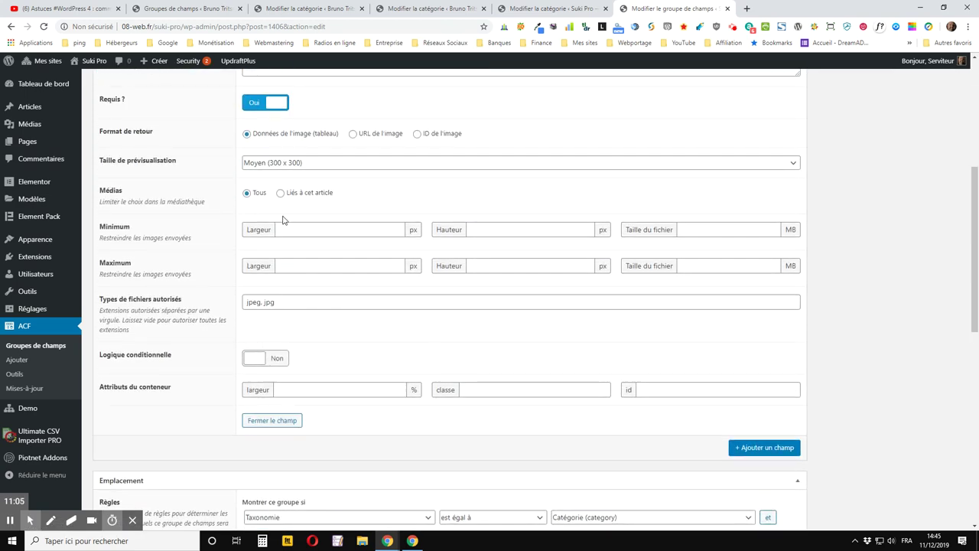
pyautogui.scroll(3, 289, 242)
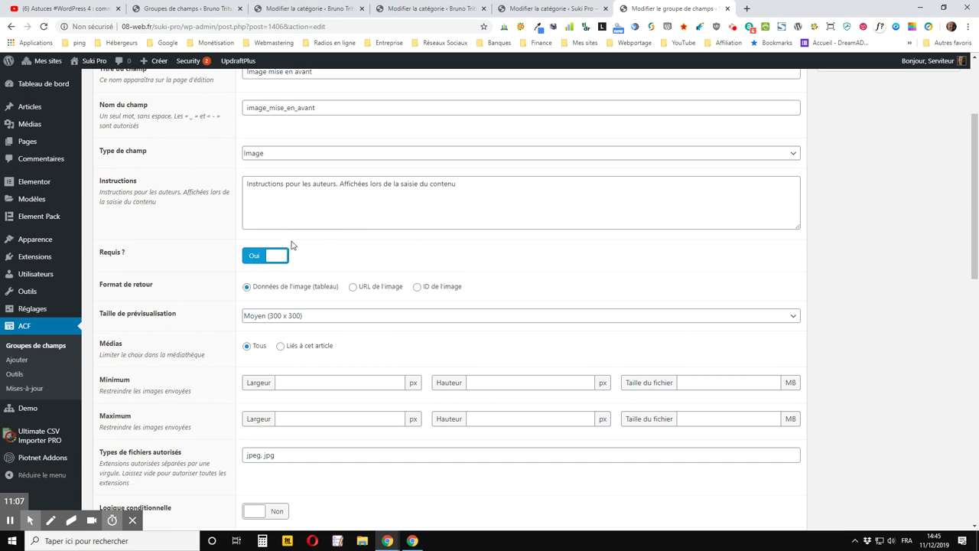
pyautogui.scroll(-5, 292, 243)
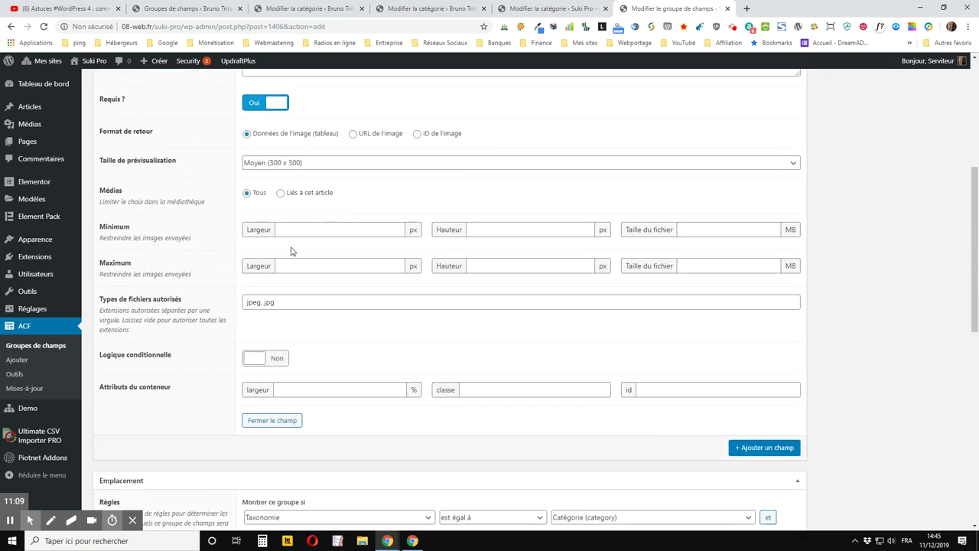
pyautogui.scroll(2, 292, 254)
pyautogui.click(280, 302)
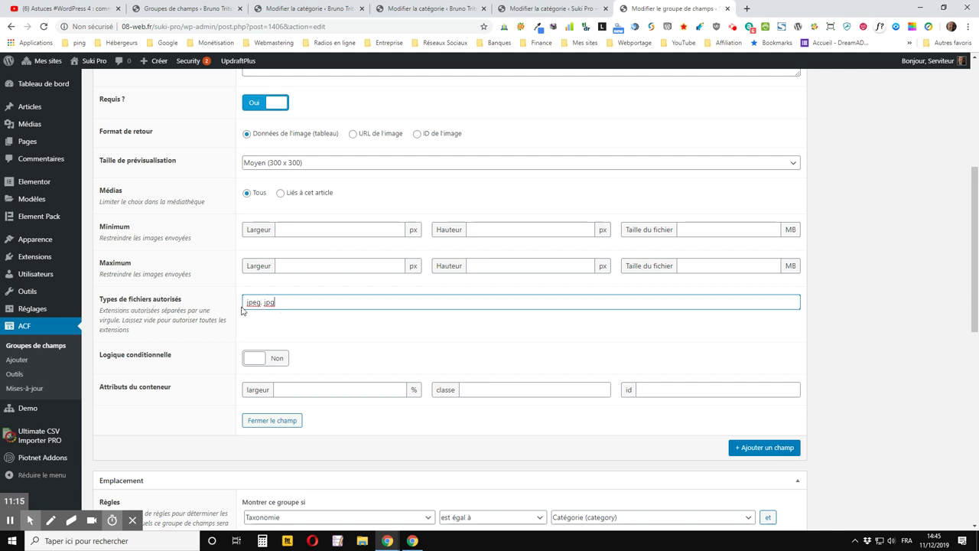
# Assign wp-traduction-new-300x195-1.jpg from the media library as the Extensions WordPress category's "Image mise en avant" and update the category
pyautogui.click(573, 8)
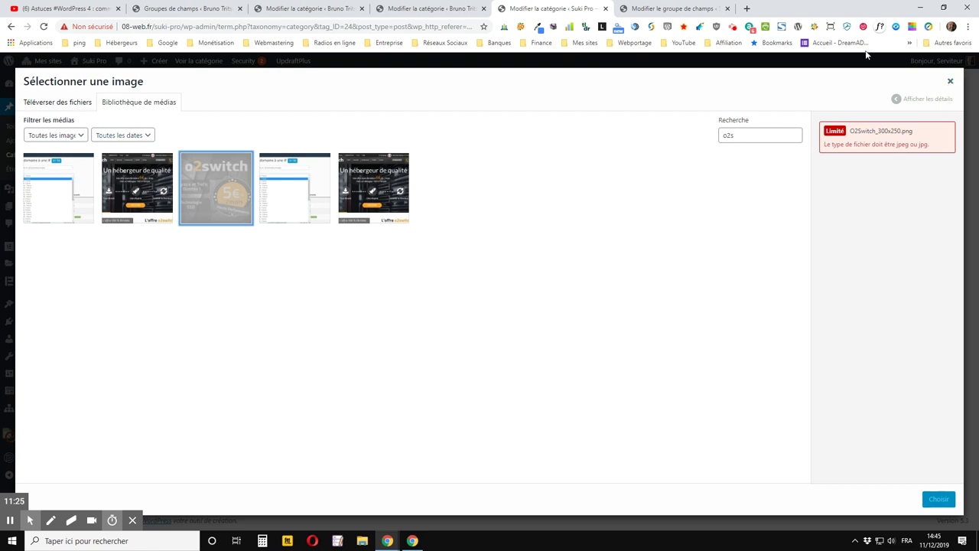
pyautogui.click(950, 81)
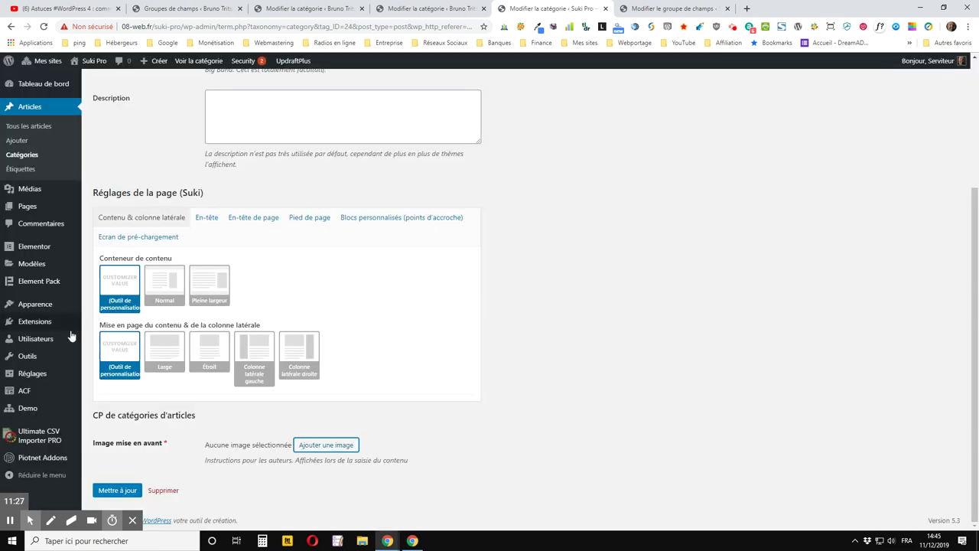
pyautogui.click(326, 445)
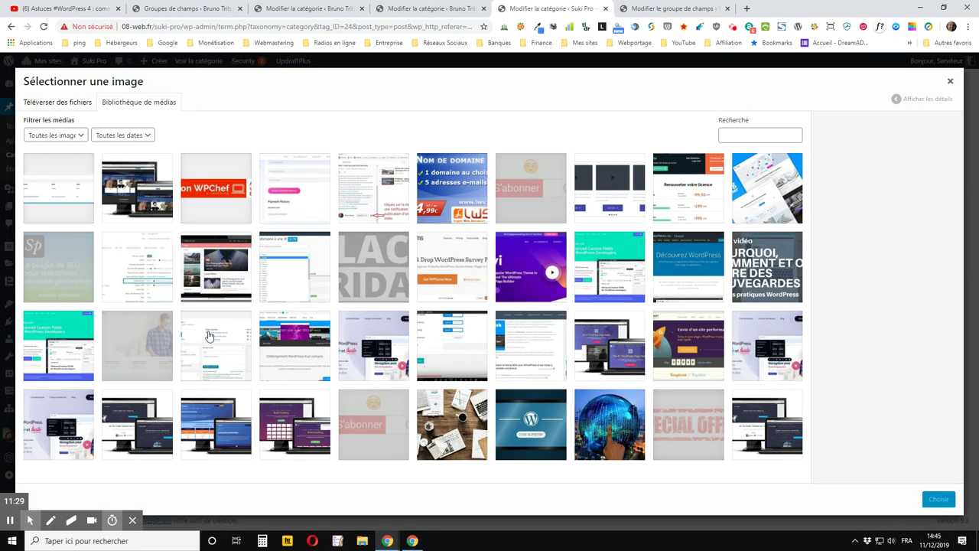
pyautogui.click(138, 211)
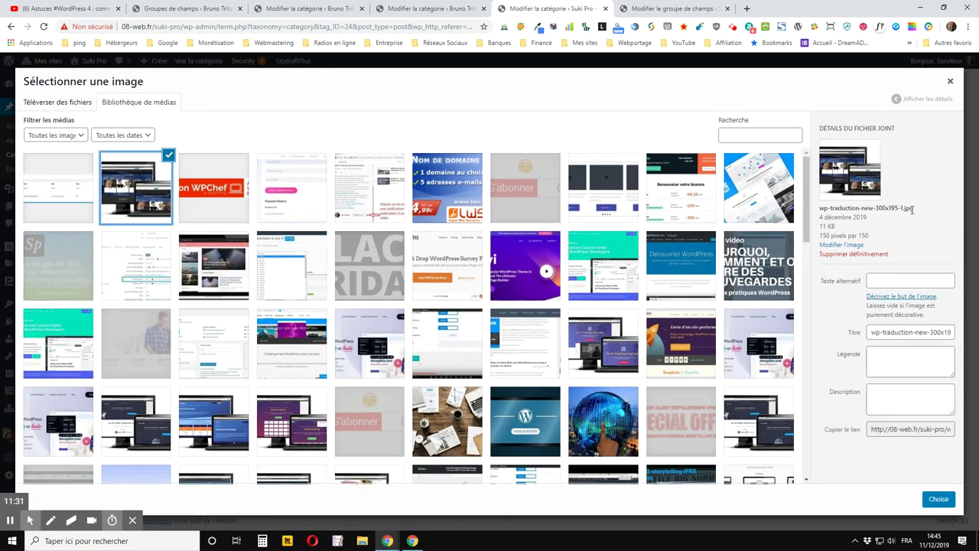
pyautogui.click(942, 498)
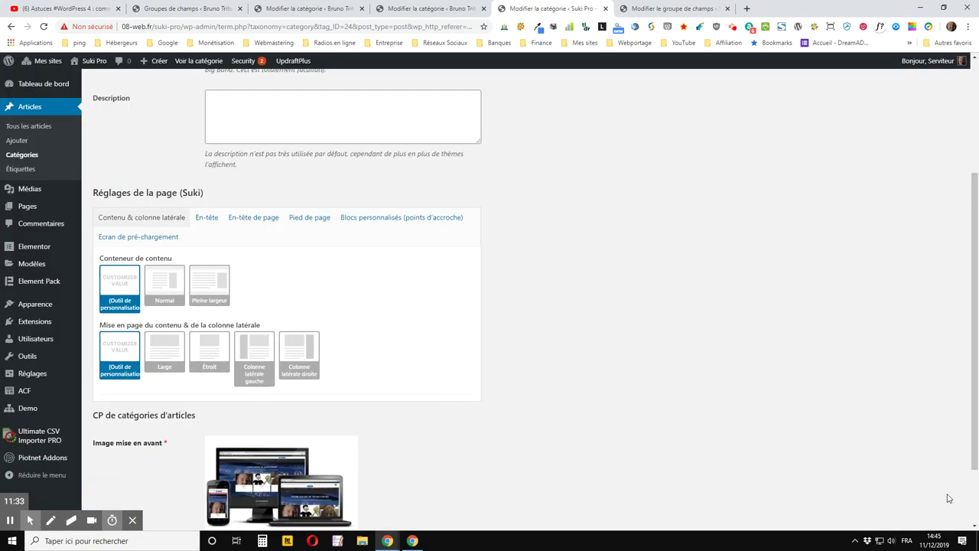
pyautogui.scroll(-2, 654, 302)
pyautogui.moveTo(304, 448)
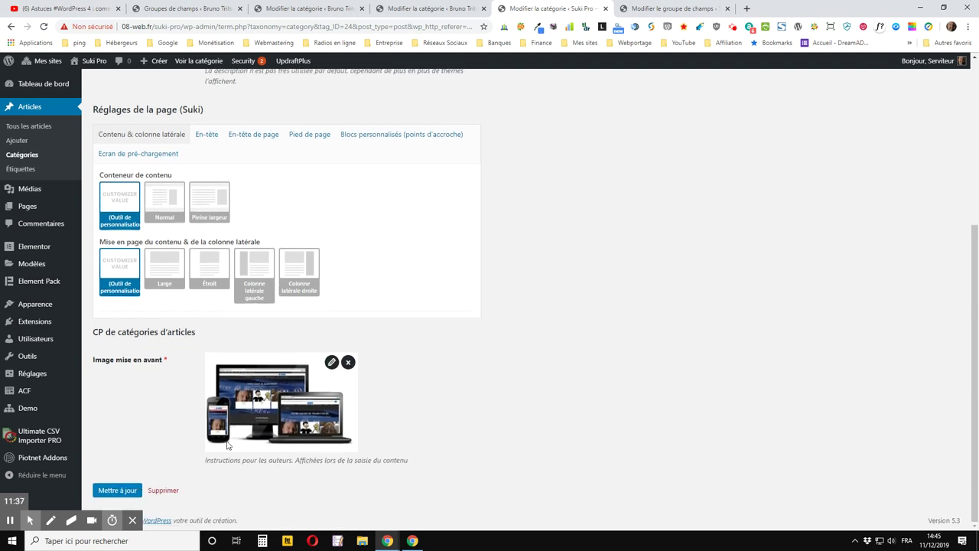
pyautogui.click(112, 491)
pyautogui.click(121, 492)
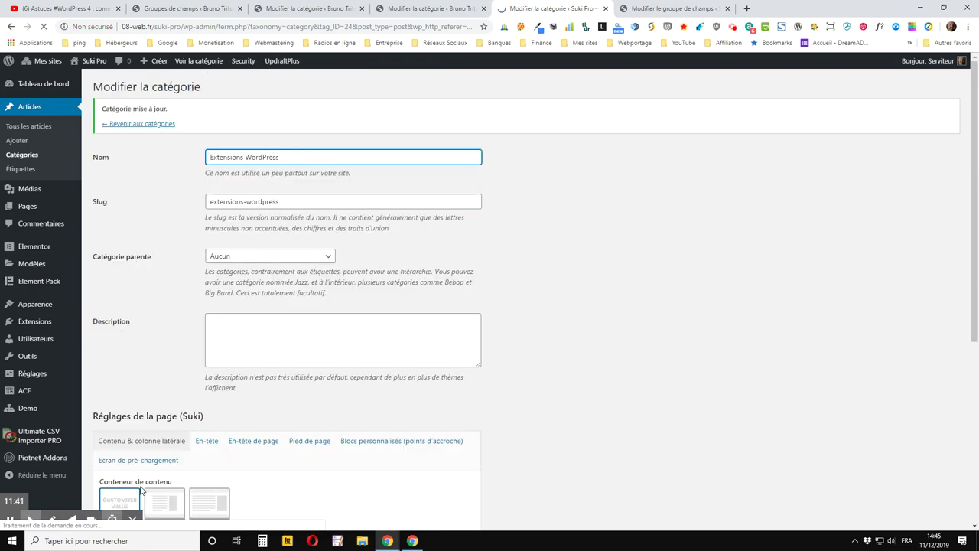
pyautogui.scroll(-2, 172, 376)
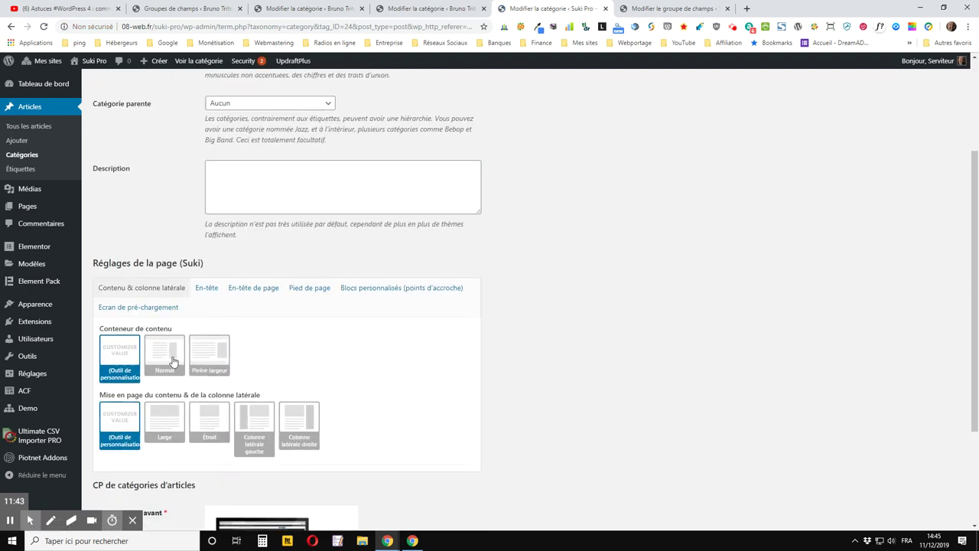
# Add a second field titled "URL" with the name "url" to the "CP de catégories d'articles" group and set its type to URL
pyautogui.click(646, 9)
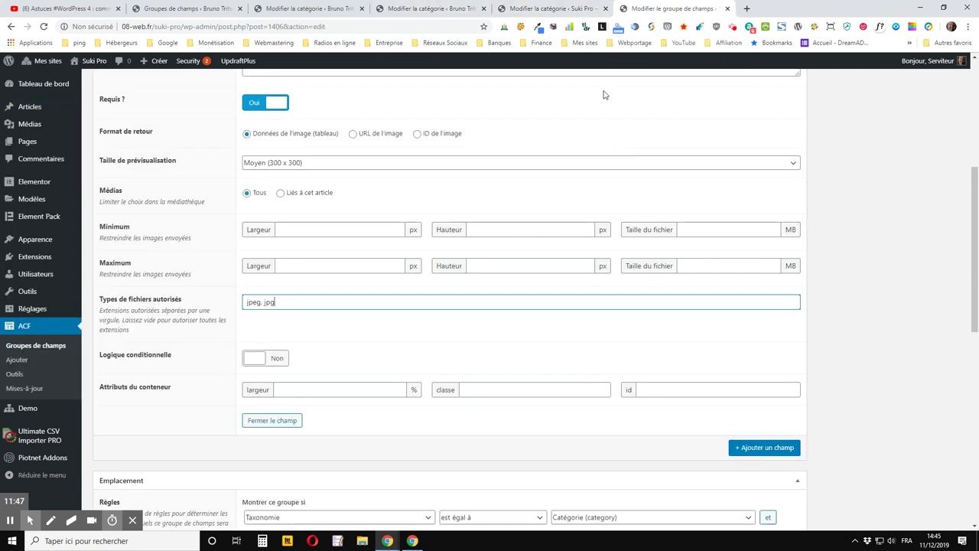
pyautogui.scroll(1, 576, 245)
pyautogui.scroll(4, 574, 237)
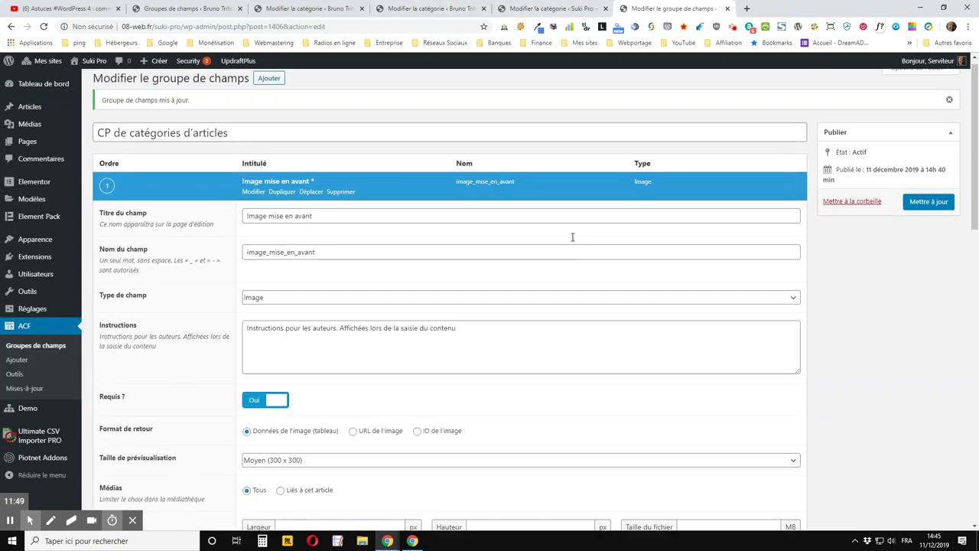
pyautogui.scroll(-7, 608, 275)
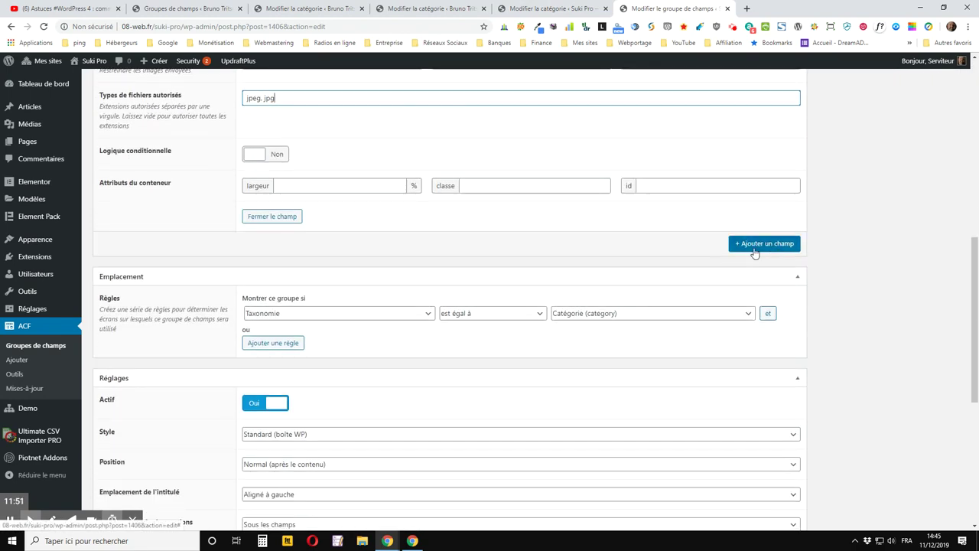
pyautogui.click(756, 246)
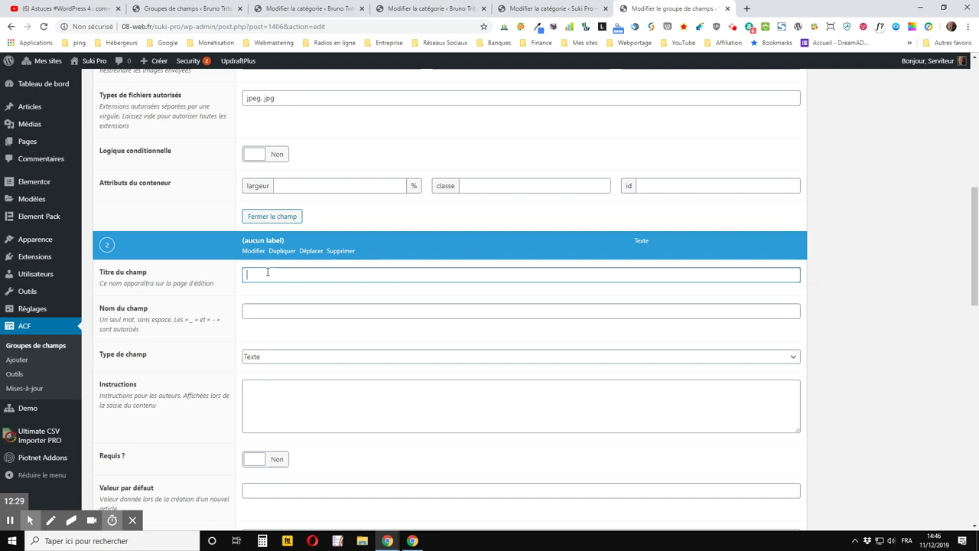
pyautogui.moveTo(7, 93)
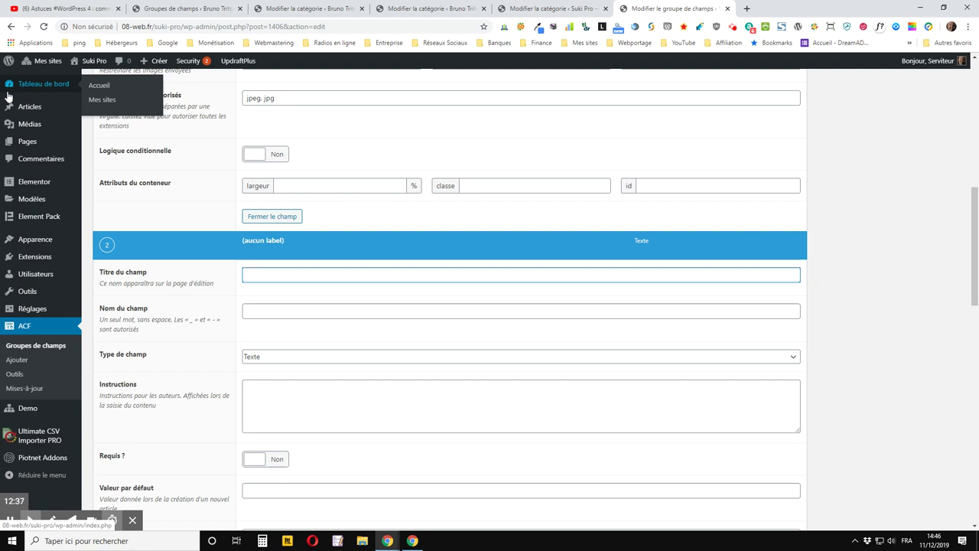
pyautogui.click(276, 279)
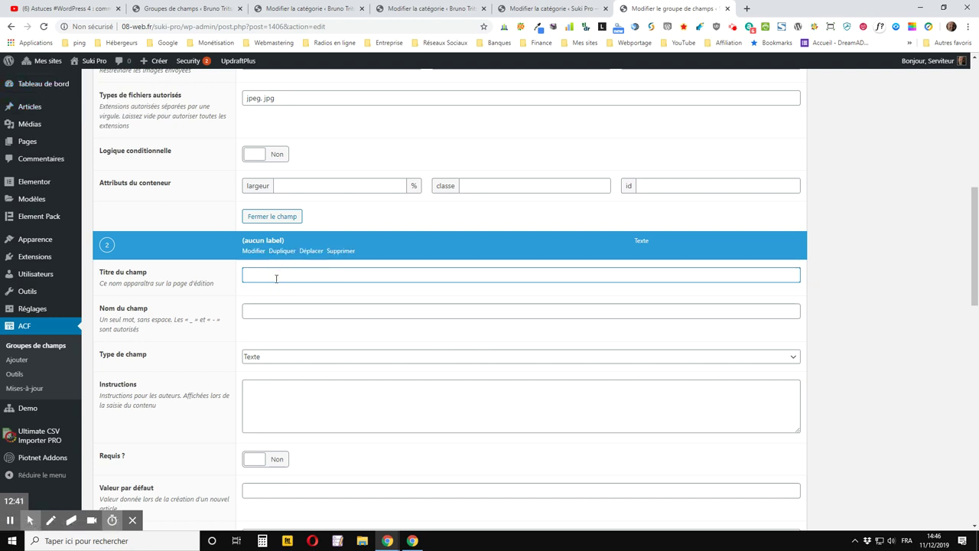
pyautogui.write('URL')
pyautogui.press('Tab')
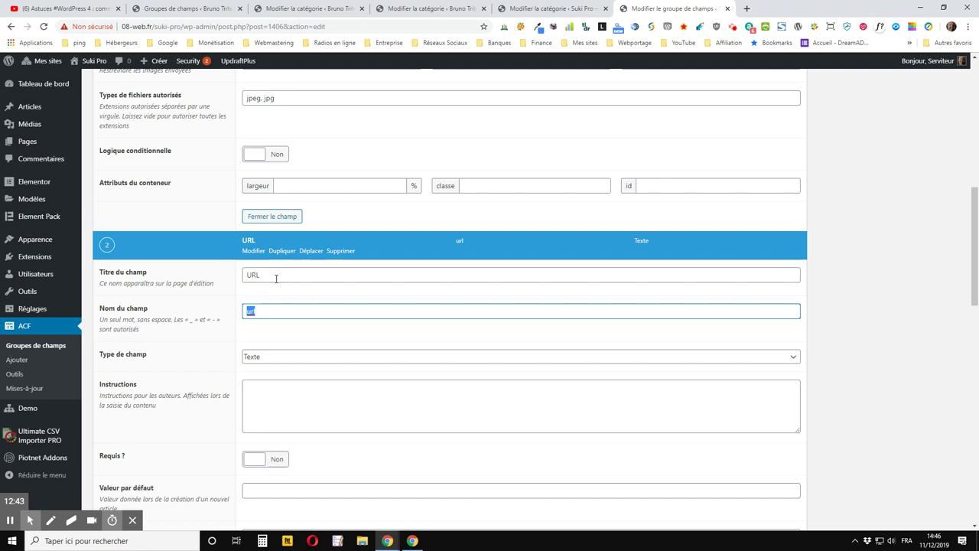
pyautogui.press('Tab')
pyautogui.click(375, 358)
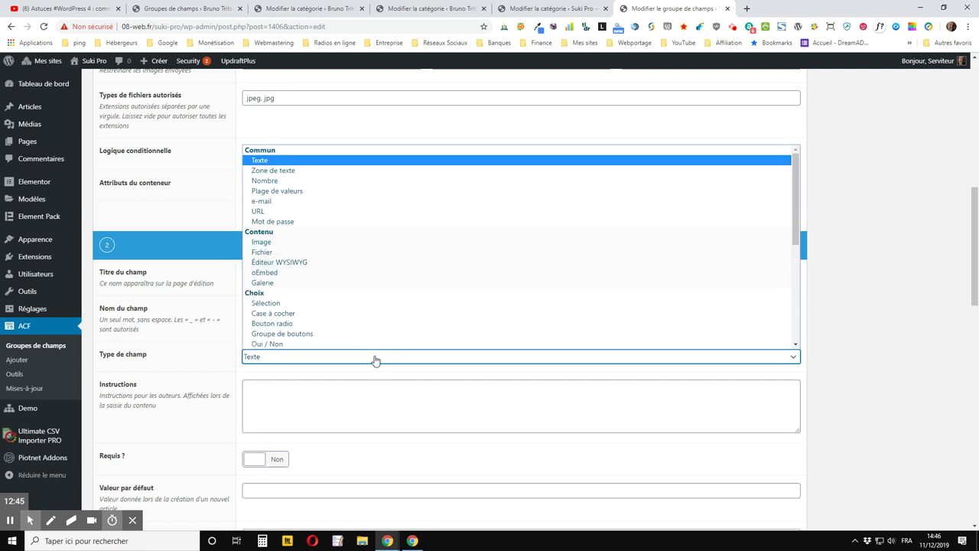
pyautogui.click(291, 211)
# Enter "Saisissez l'URL de la marque" as the URL field's instructions and leave the field optional
pyautogui.scroll(-2, 197, 344)
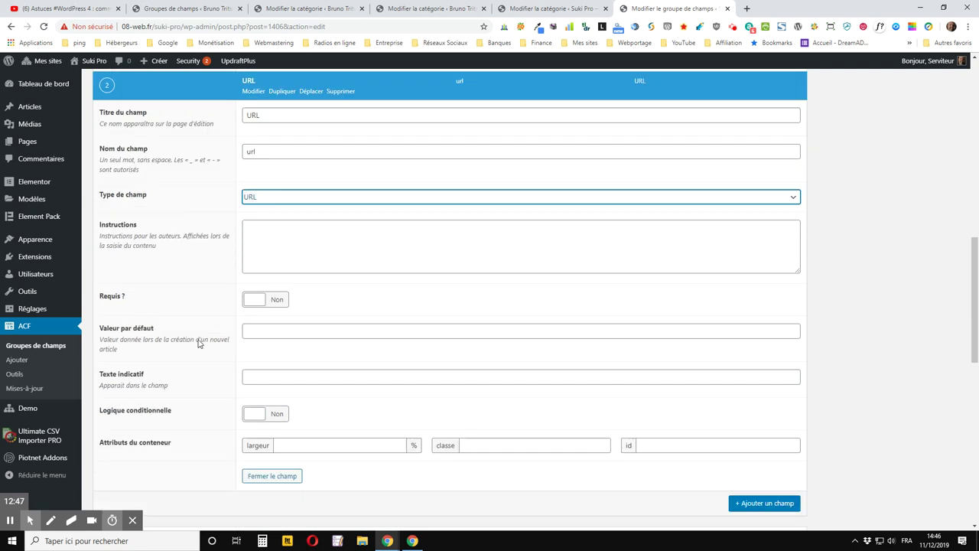
pyautogui.scroll(-1, 197, 344)
pyautogui.click(370, 201)
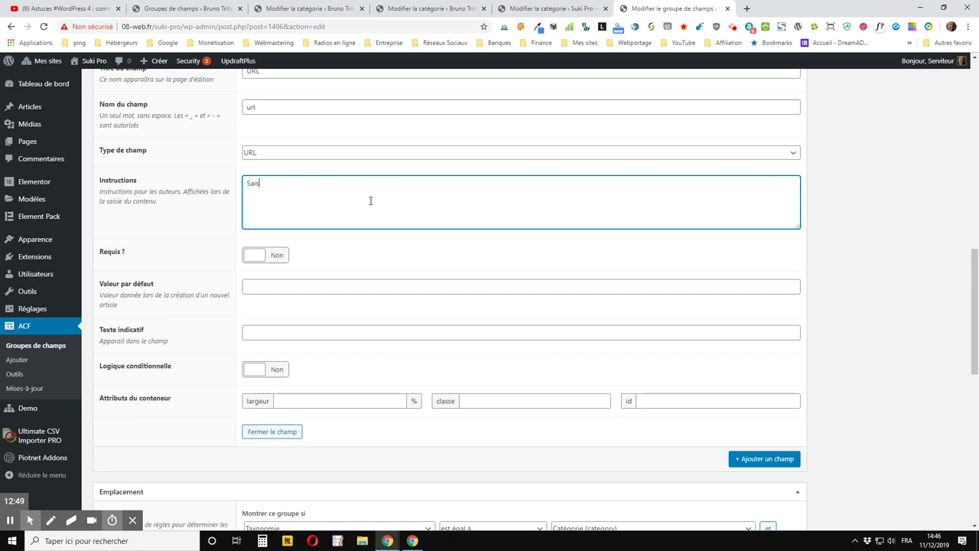
pyautogui.write('Saisissez l')
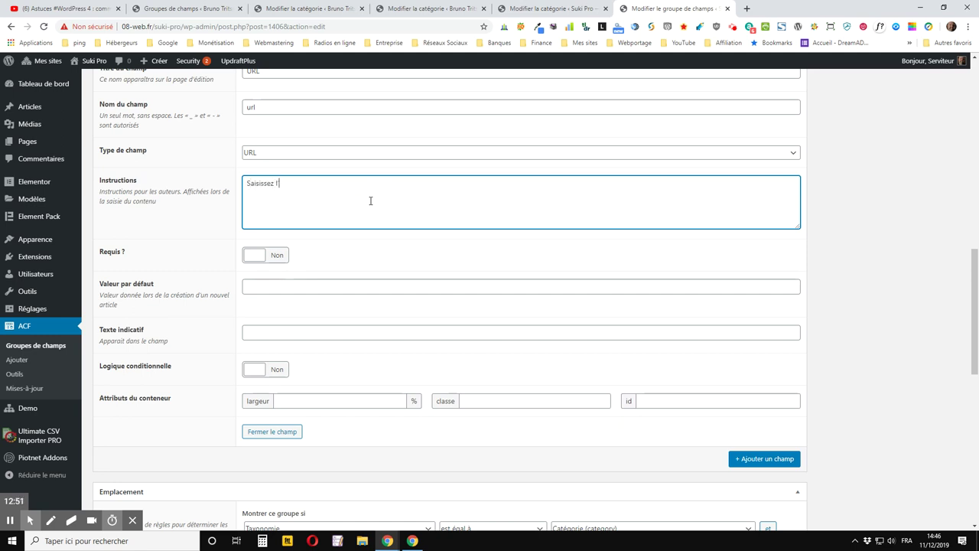
pyautogui.write("'URL de la marque")
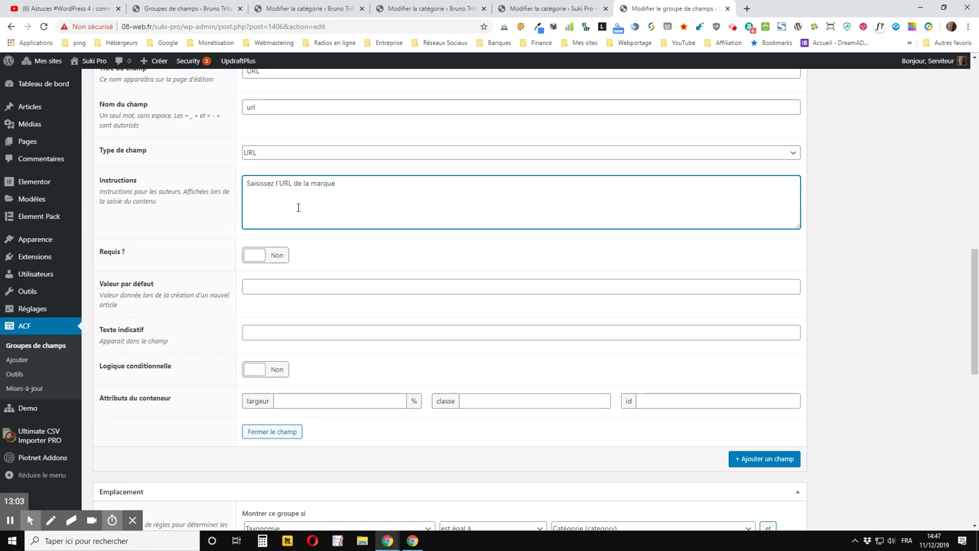
pyautogui.click(255, 260)
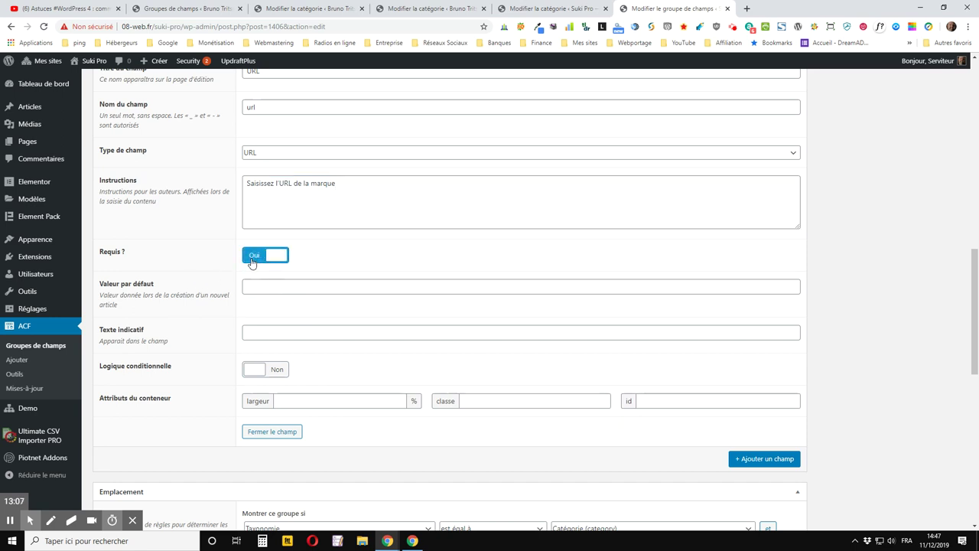
pyautogui.click(254, 260)
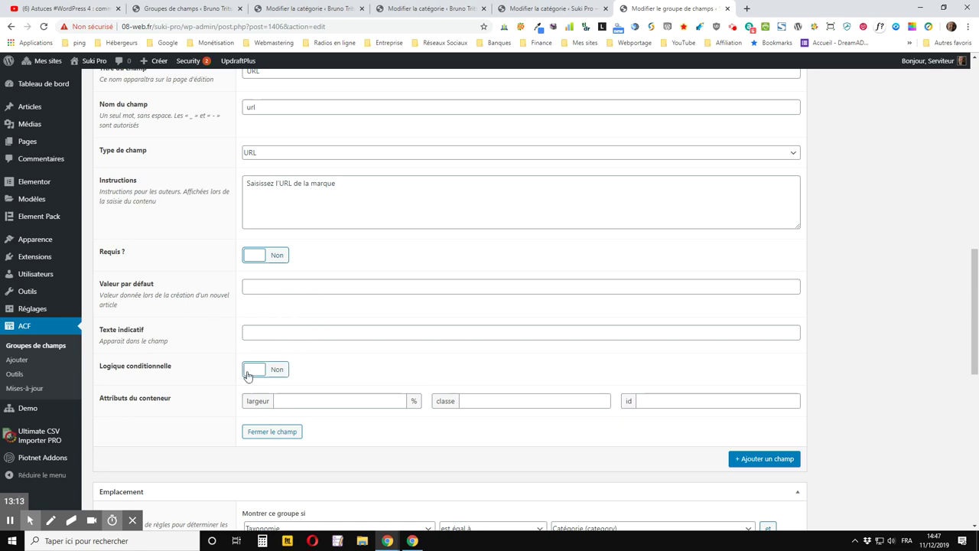
# Add a blank third field to the group and update the field group
pyautogui.click(756, 459)
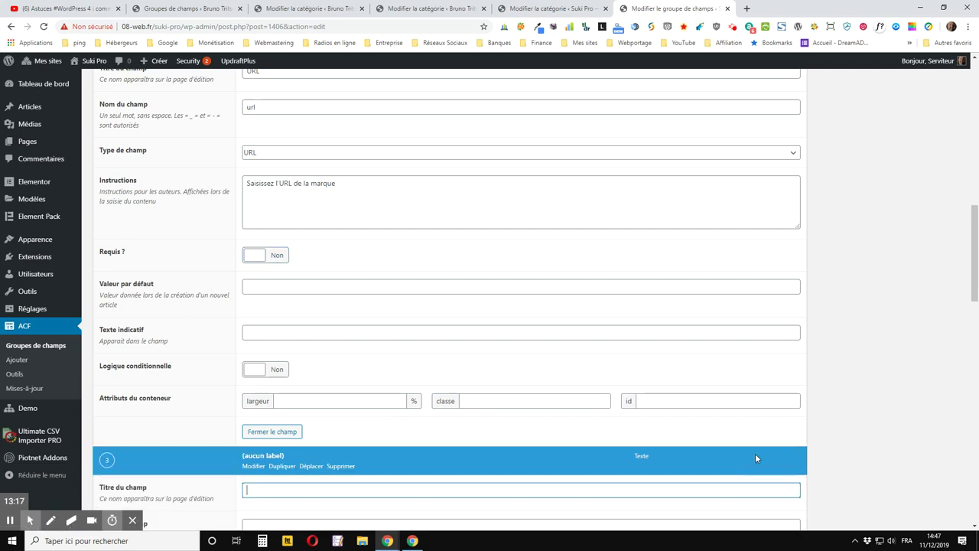
pyautogui.scroll(10, 841, 428)
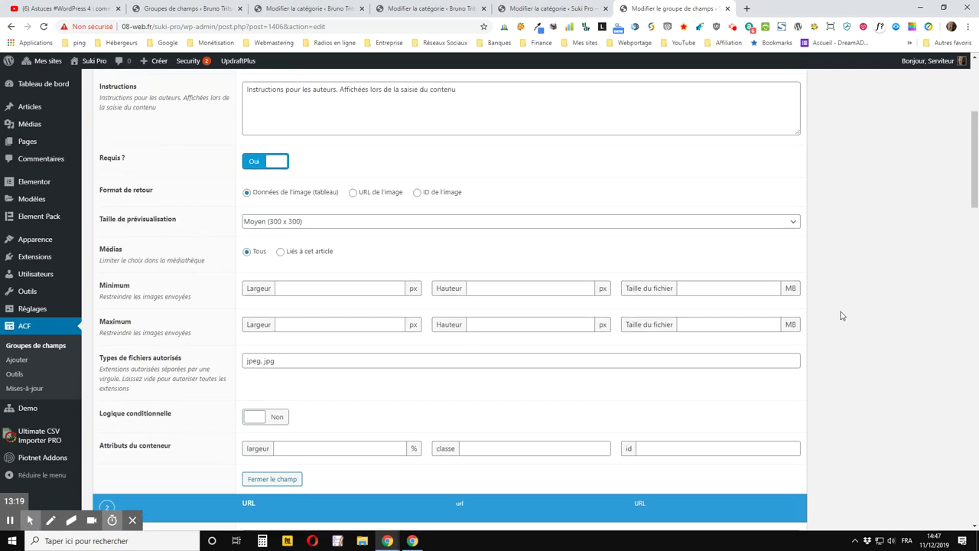
pyautogui.click(916, 213)
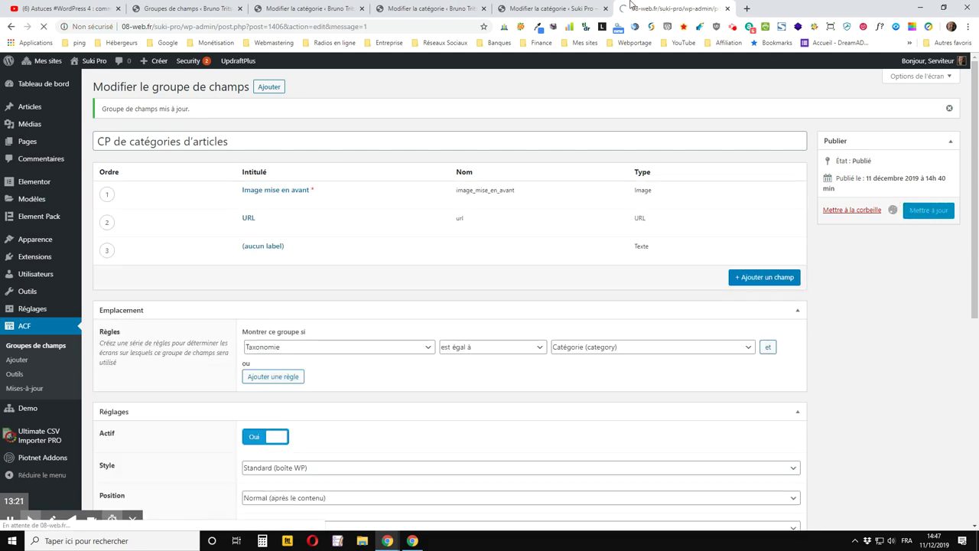
# Reload the Extensions WordPress category's edit page to check its custom fields, and switch to the Formation ACF category's edit page for comparison
pyautogui.click(550, 8)
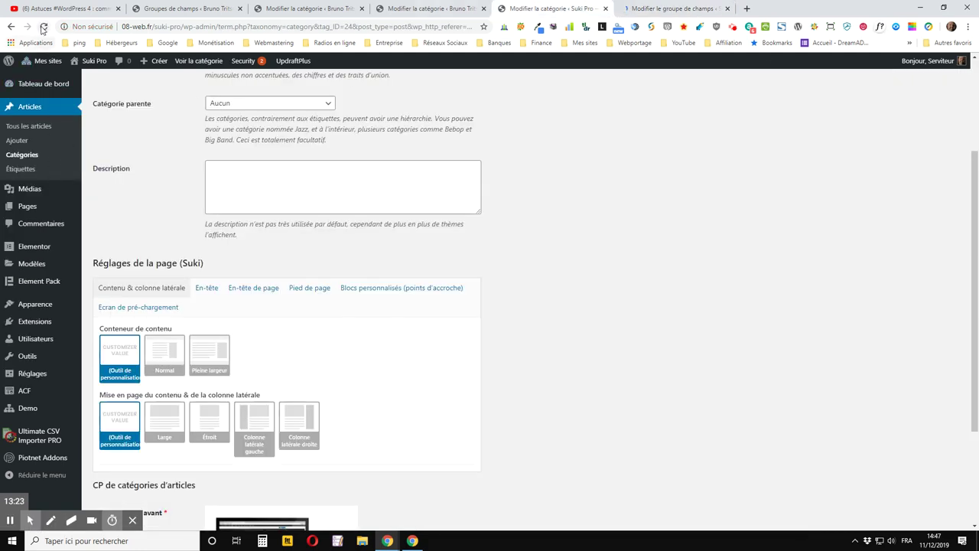
pyautogui.click(43, 28)
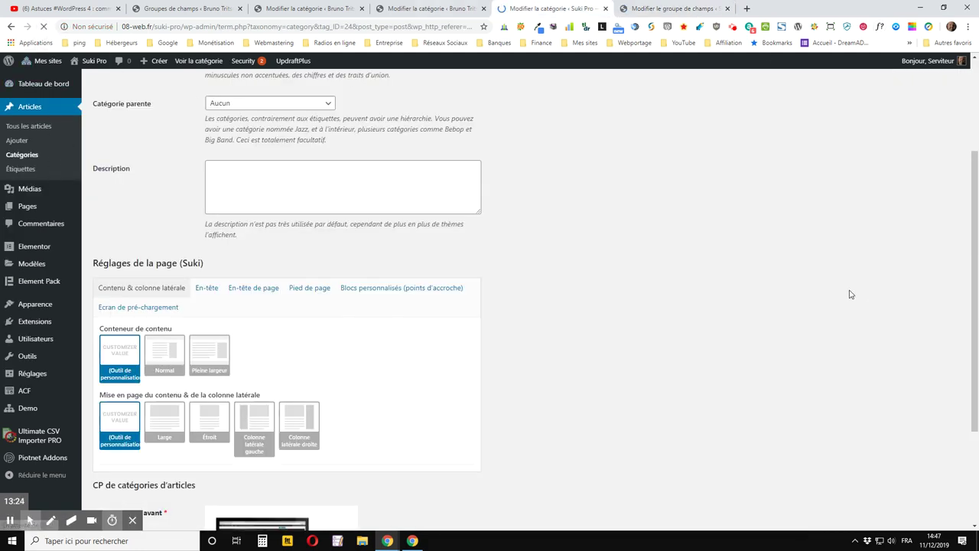
pyautogui.scroll(-5, 841, 302)
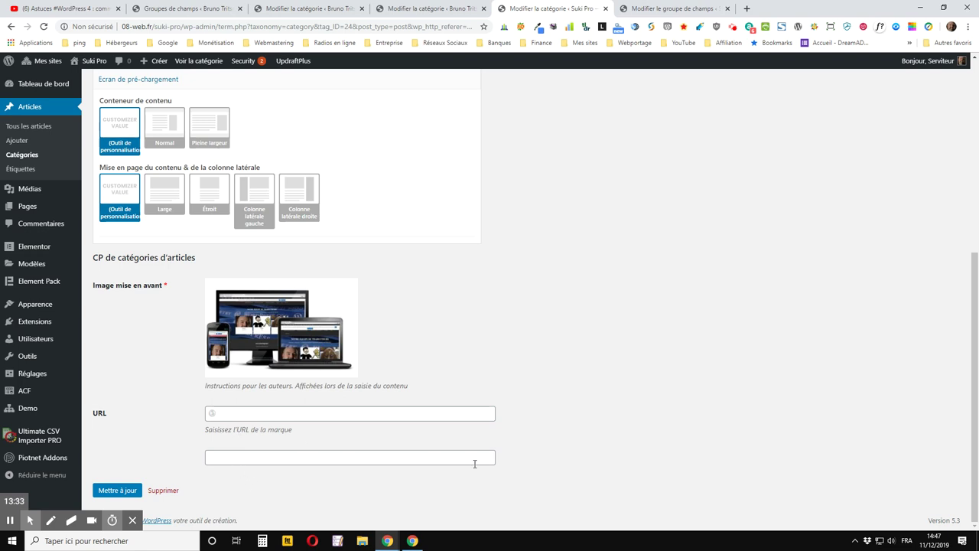
pyautogui.click(402, 8)
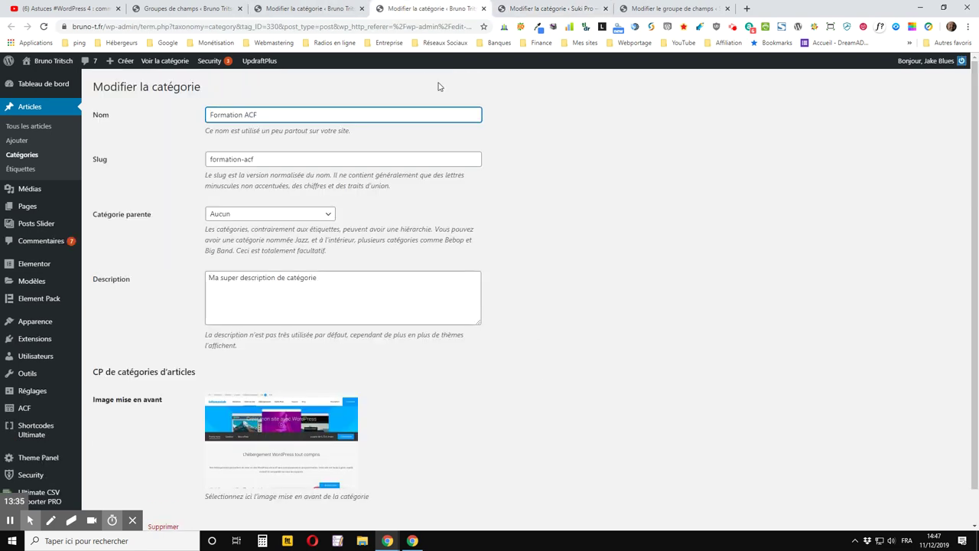
# Delete the unlabelled third field from the "CP de catégories d'articles" field group and update the group
pyautogui.click(551, 8)
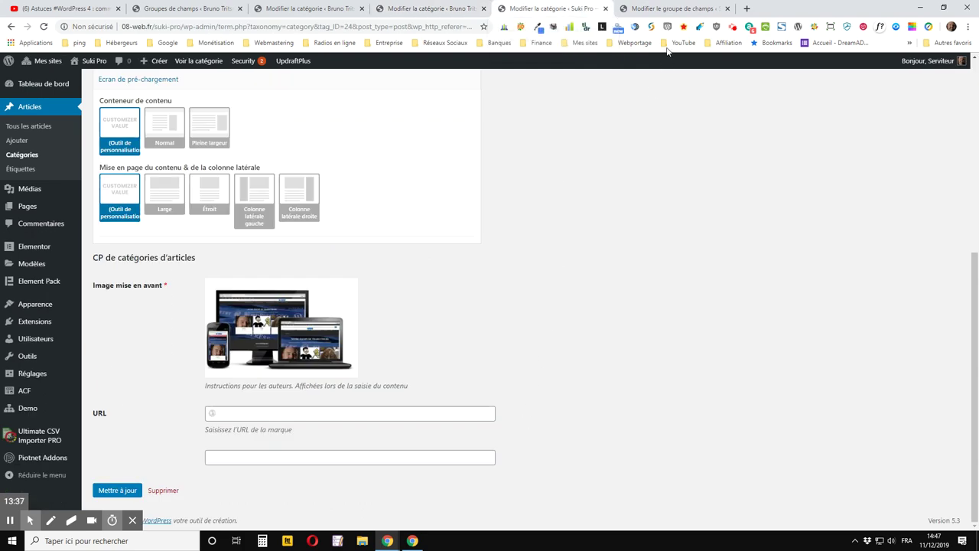
pyautogui.click(672, 15)
pyautogui.scroll(-6, 615, 319)
pyautogui.scroll(4, 611, 322)
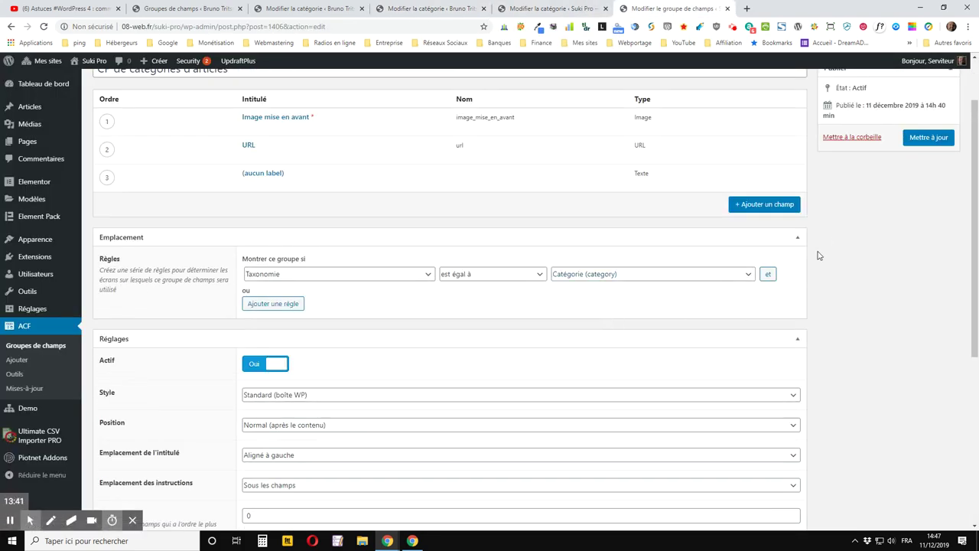
pyautogui.click(342, 186)
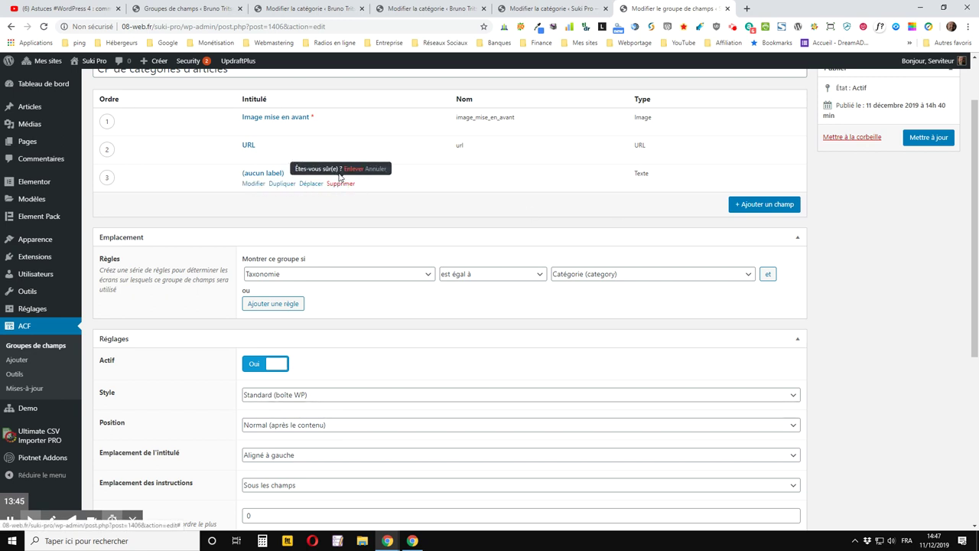
pyautogui.click(352, 169)
pyautogui.click(912, 142)
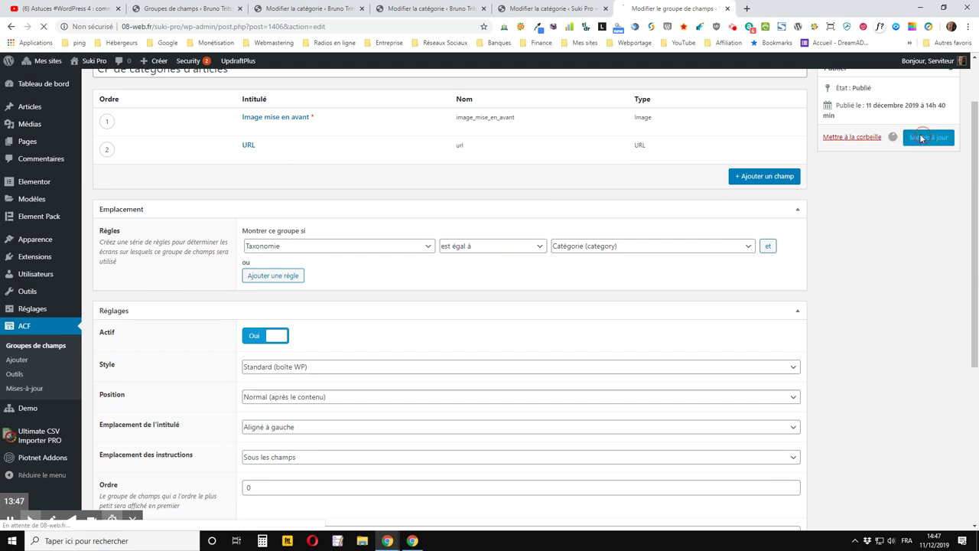
# Reload the Extensions WordPress category's edit page and check its custom fields against the updated field group
pyautogui.click(537, 11)
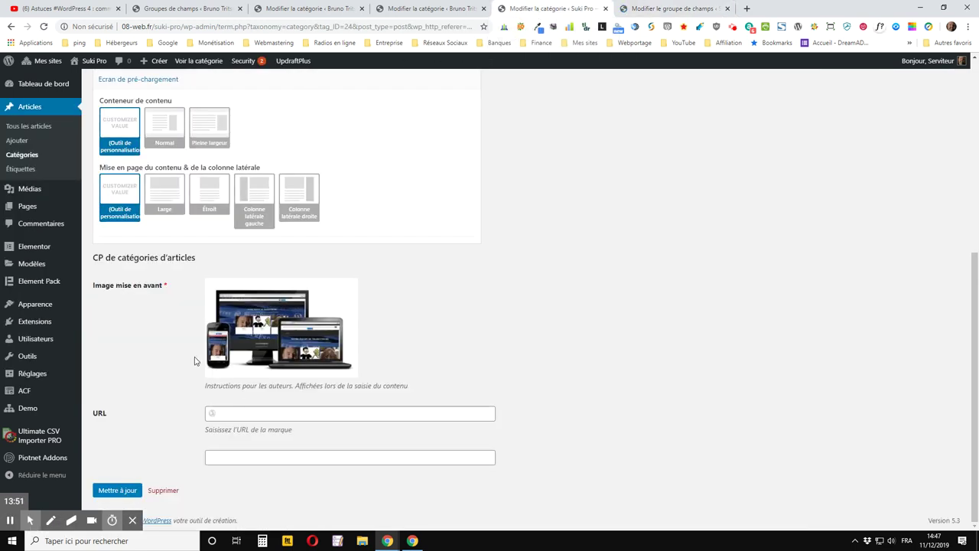
pyautogui.click(45, 27)
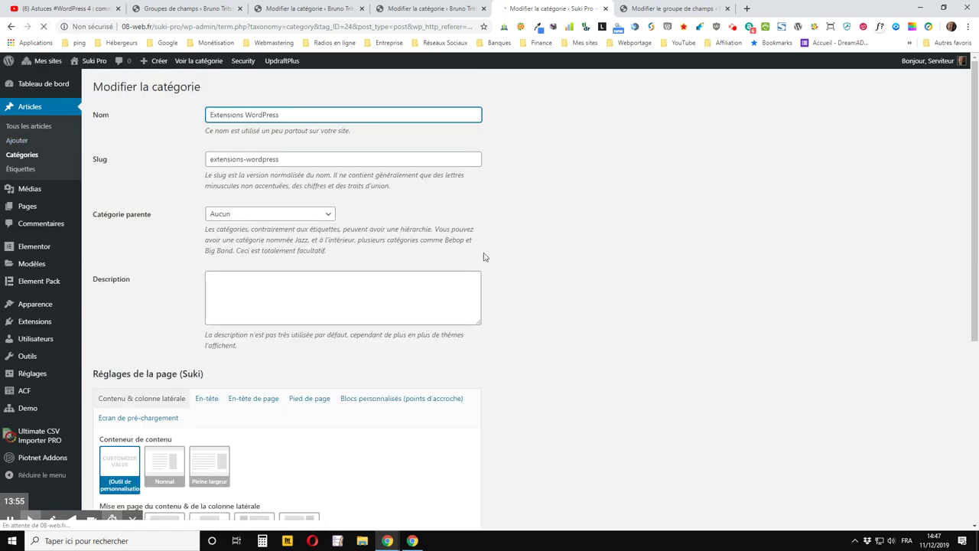
pyautogui.scroll(-5, 482, 255)
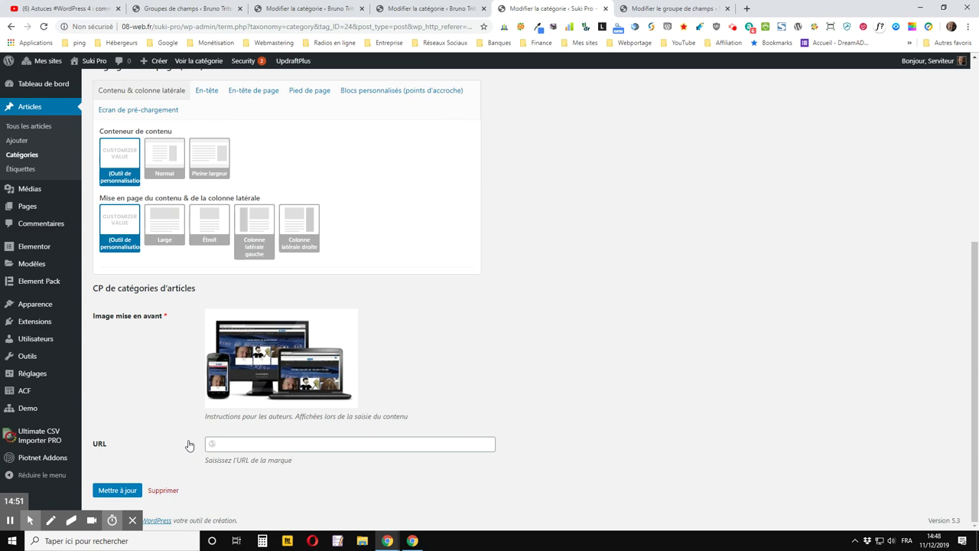
# Switch to the YouTube video about inserting an icon in a WordPress menu and like it
pyautogui.click(83, 8)
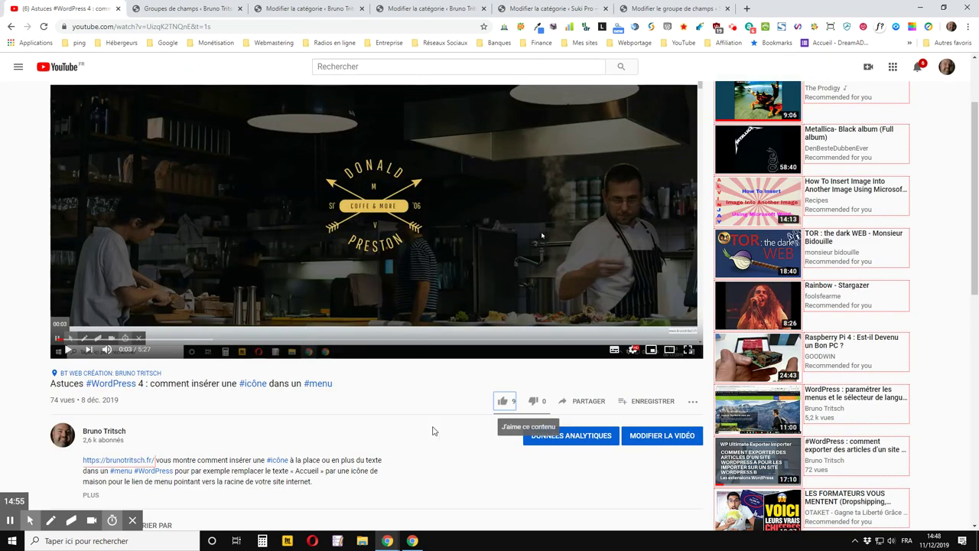
pyautogui.click(502, 402)
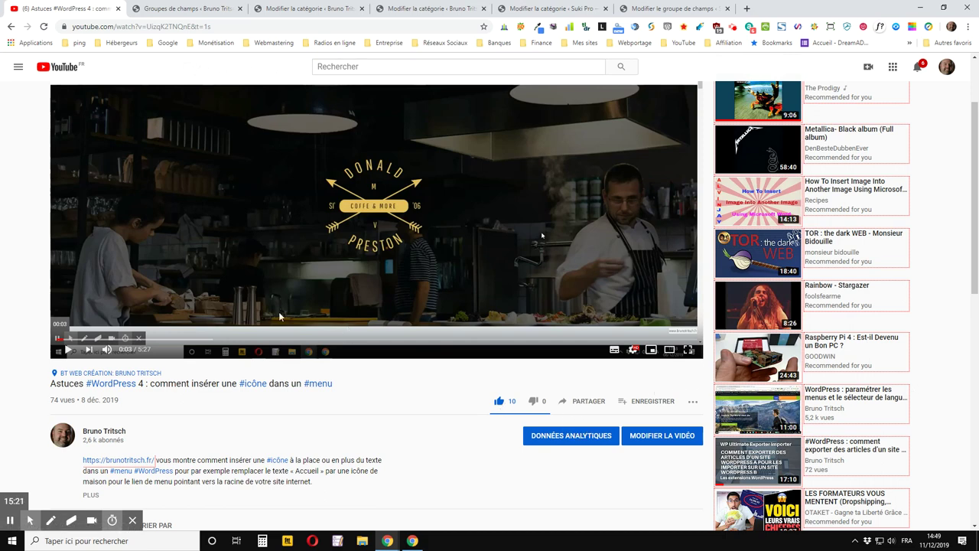
# Expand the video's description, review its recommended WordPress links and open the O2Switch hosting link
pyautogui.scroll(-3, 250, 306)
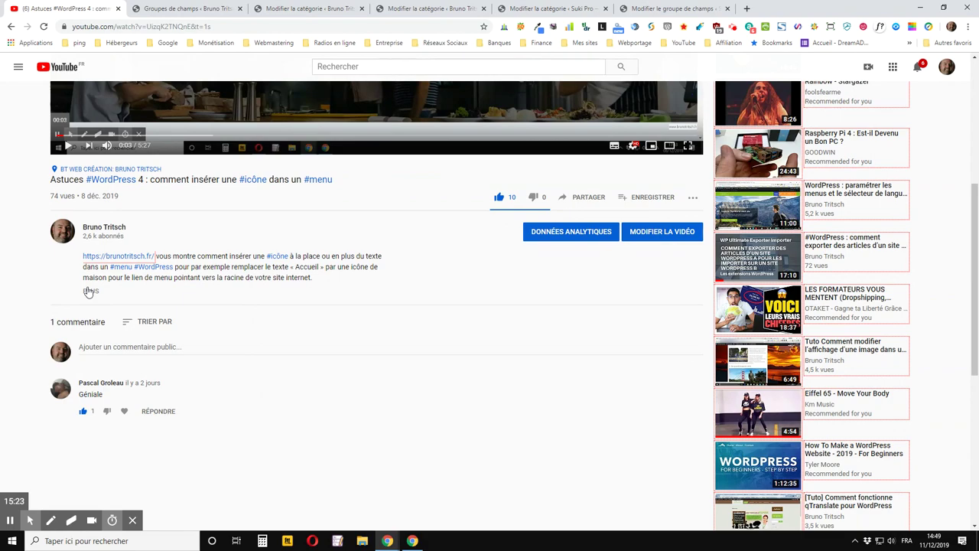
pyautogui.click(88, 291)
pyautogui.scroll(-3, 89, 290)
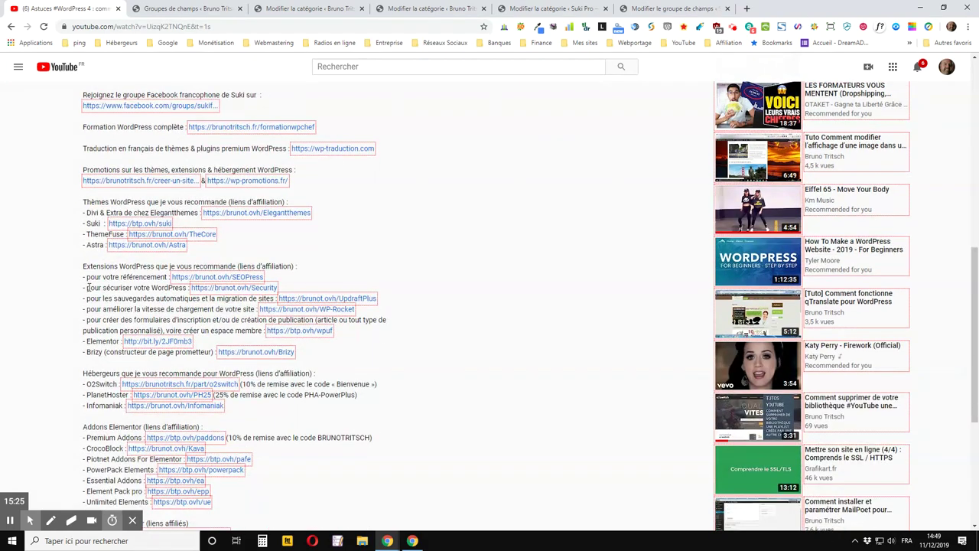
pyautogui.scroll(2, 89, 289)
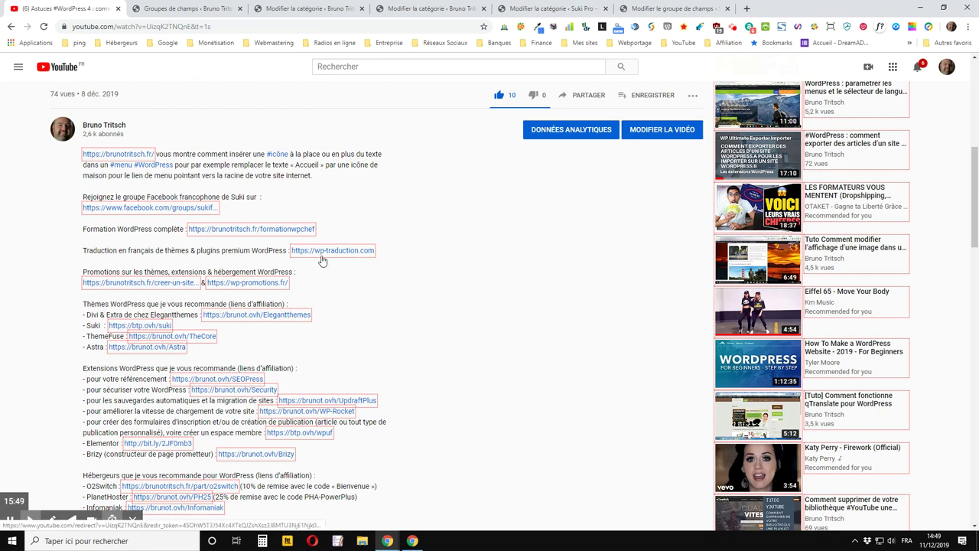
pyautogui.scroll(-2, 313, 335)
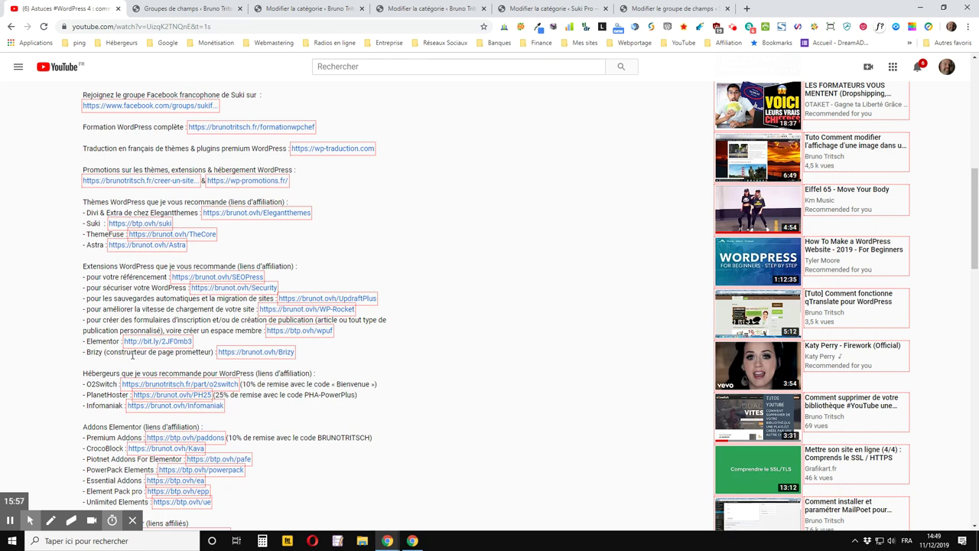
pyautogui.scroll(-1, 321, 374)
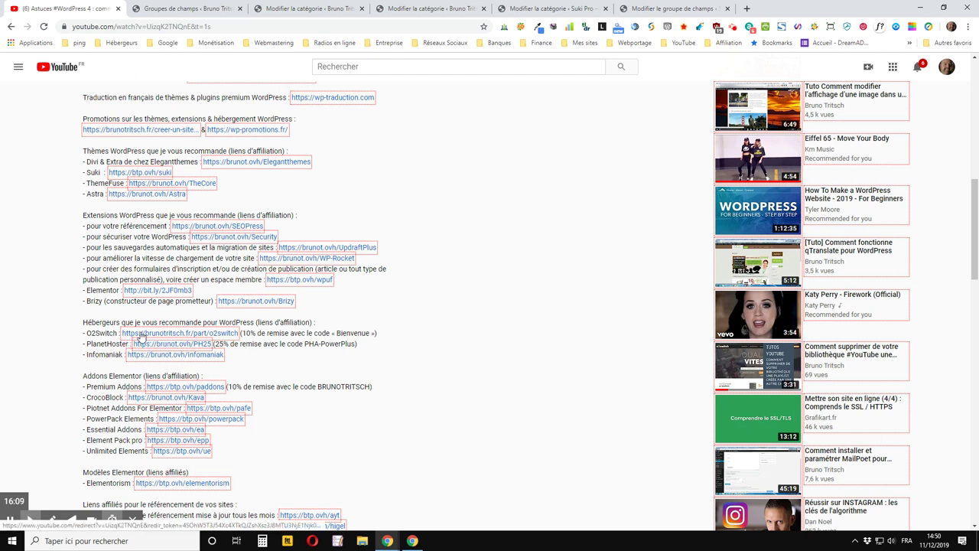
pyautogui.click(165, 335)
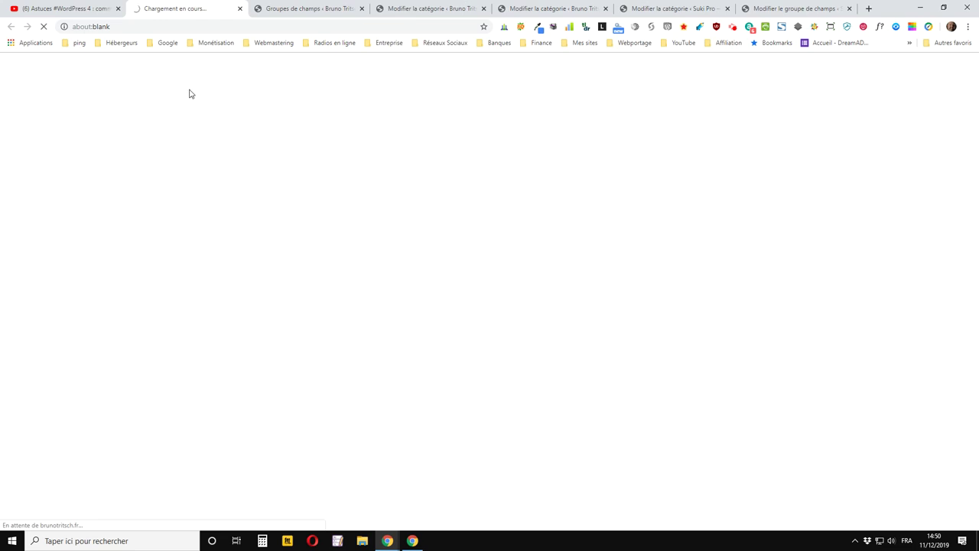